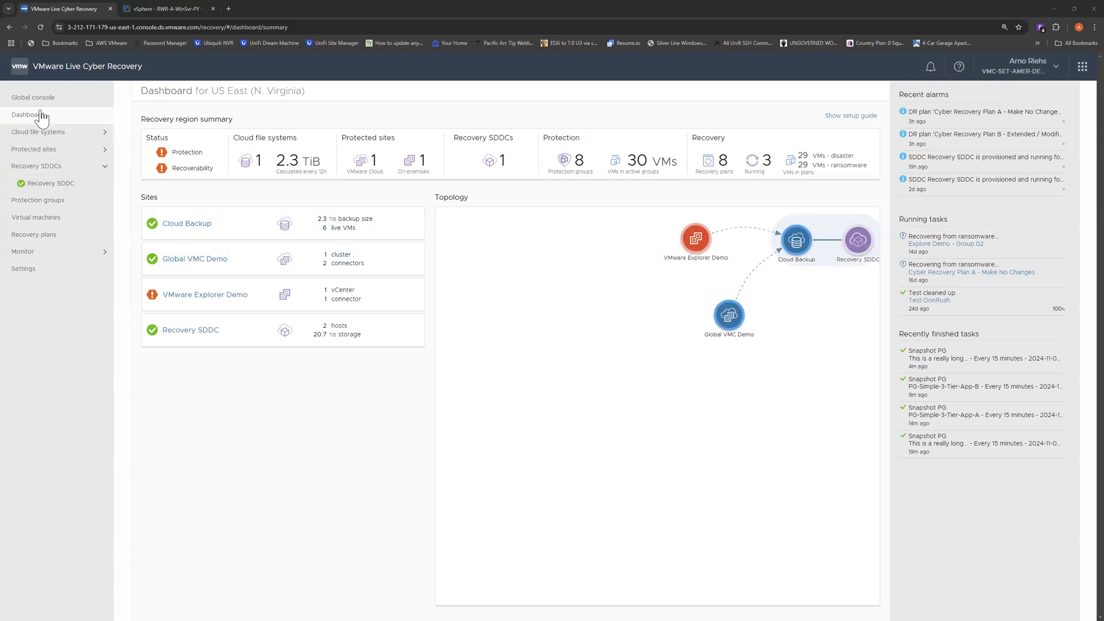
Rearrange the site nodes, including Global VMC Demo and VMware Explorer Demo, in the dashboard's topology diagram
{"action": "mouse_move", "coordinate": [732, 330]}
{"action": "left_mouse_down"}
{"action": "mouse_move", "coordinate": [714, 325]}
{"action": "mouse_move", "coordinate": [679, 250]}
{"action": "mouse_move", "coordinate": [642, 209]}
{"action": "mouse_move", "coordinate": [657, 283]}
{"action": "mouse_move", "coordinate": [745, 278]}
{"action": "mouse_move", "coordinate": [742, 339]}
{"action": "left_mouse_up"}
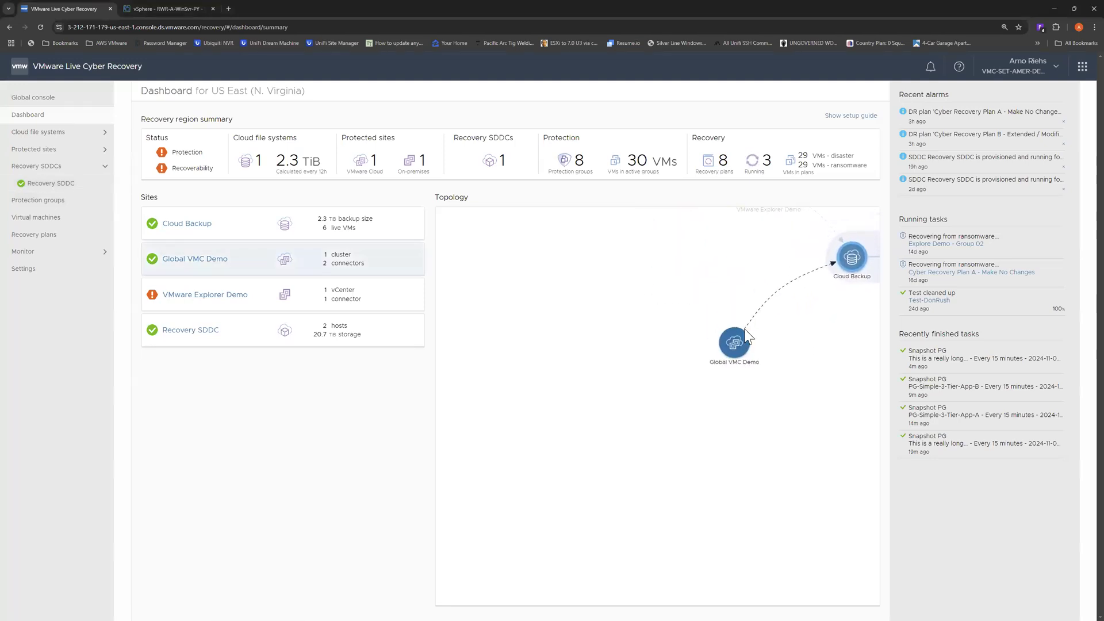
{"action": "left_click_drag", "start_coordinate": [774, 219], "coordinate": [771, 457]}
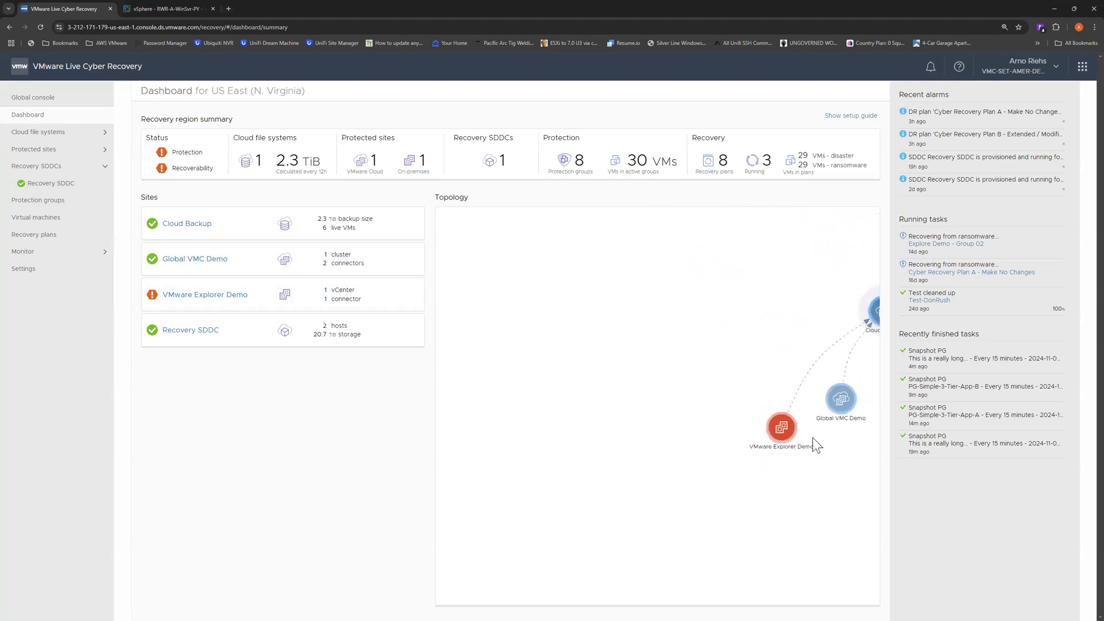
{"action": "left_click_drag", "start_coordinate": [868, 394], "coordinate": [560, 339]}
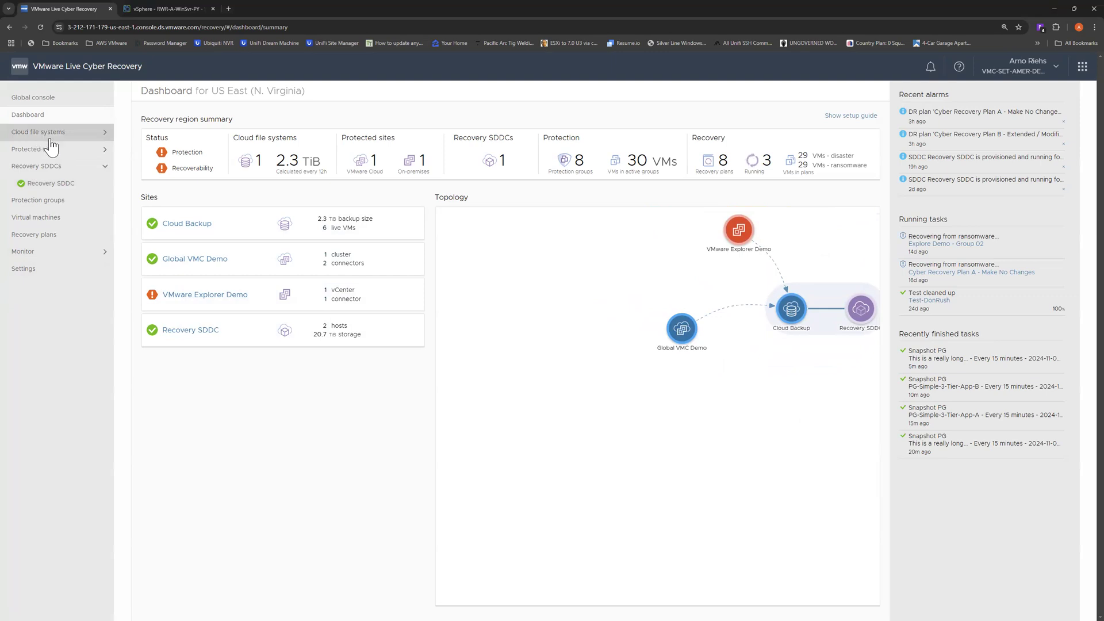
Show the protection groups, dismiss the snapshot alert, and view the details of Explore Demo - Windows - Group01
{"action": "left_click", "coordinate": [46, 201]}
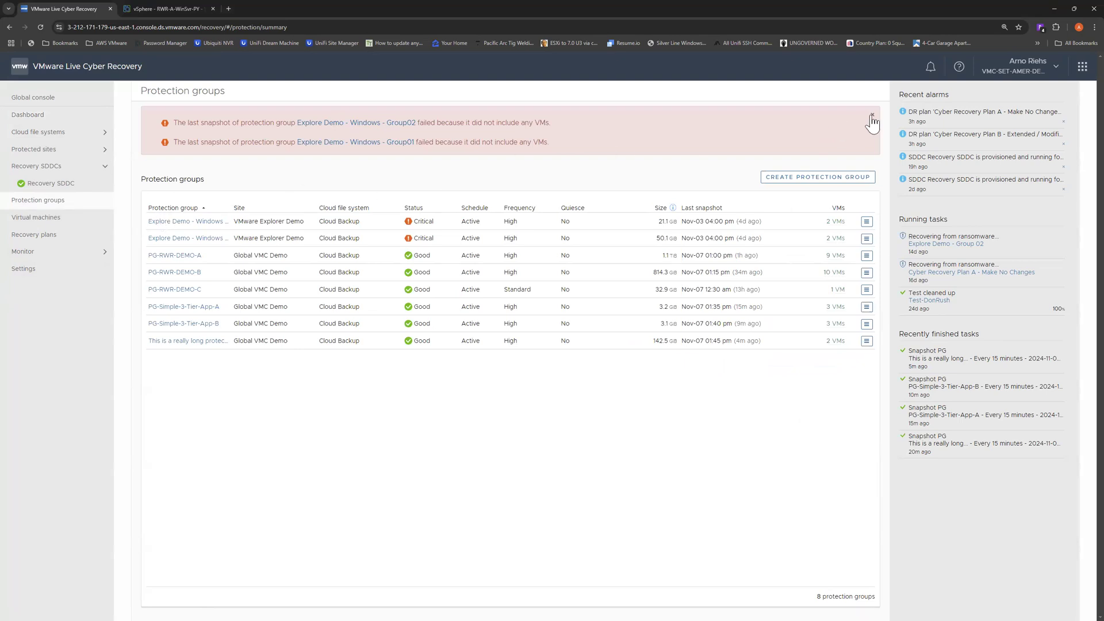
{"action": "left_click", "coordinate": [871, 117]}
{"action": "left_click", "coordinate": [195, 169]}
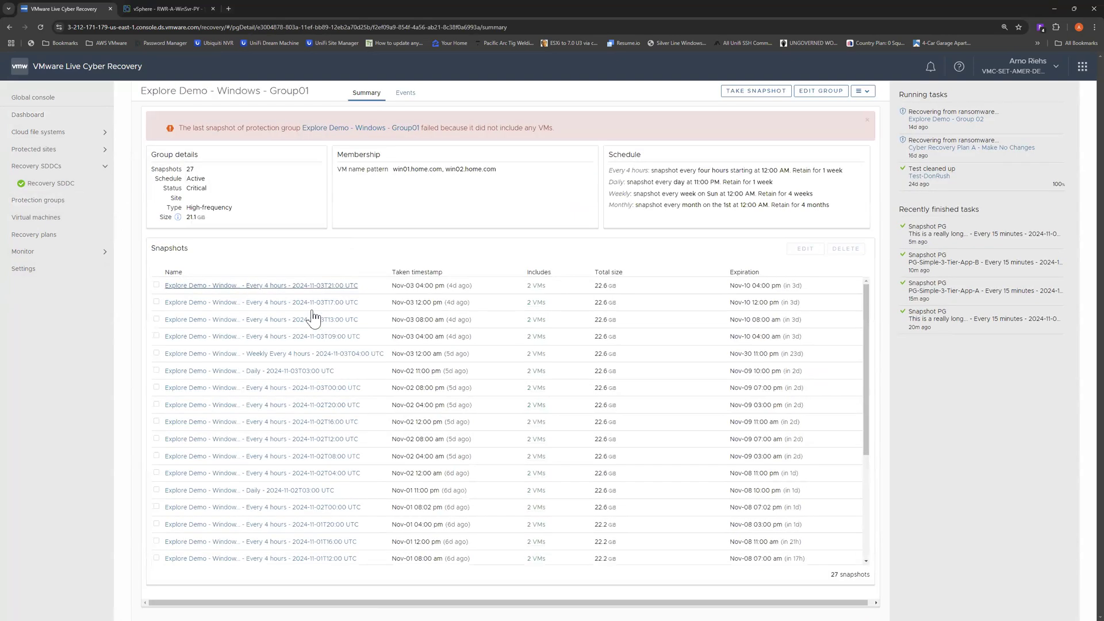
Open the 3 Tier App A recovery plan and review its ransomware test information without starting the test
{"action": "left_click", "coordinate": [30, 234]}
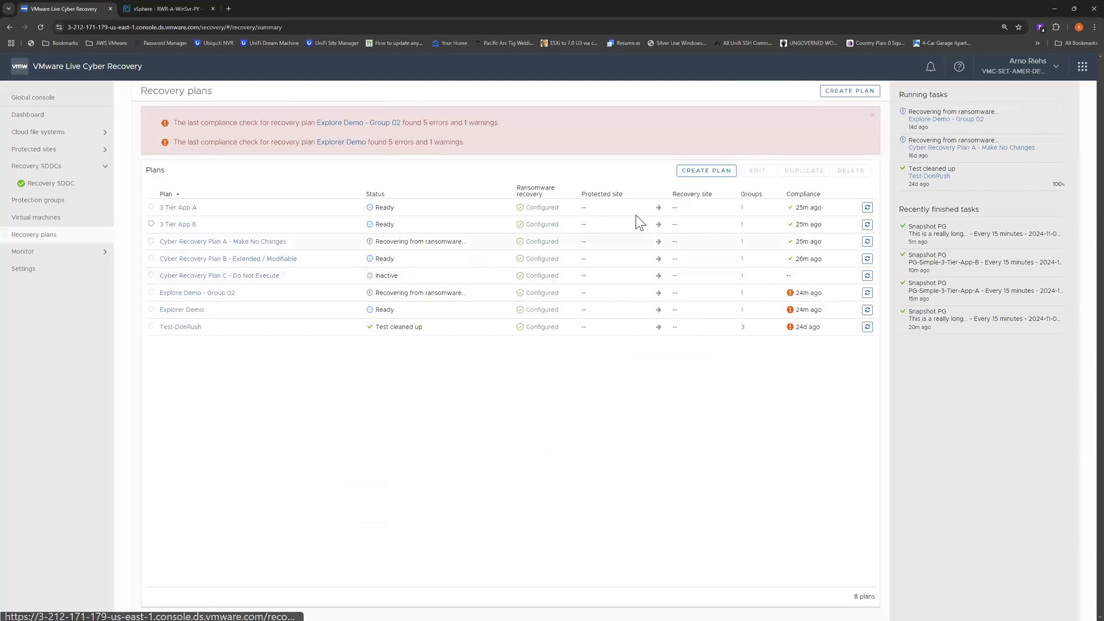
{"action": "left_click", "coordinate": [175, 207]}
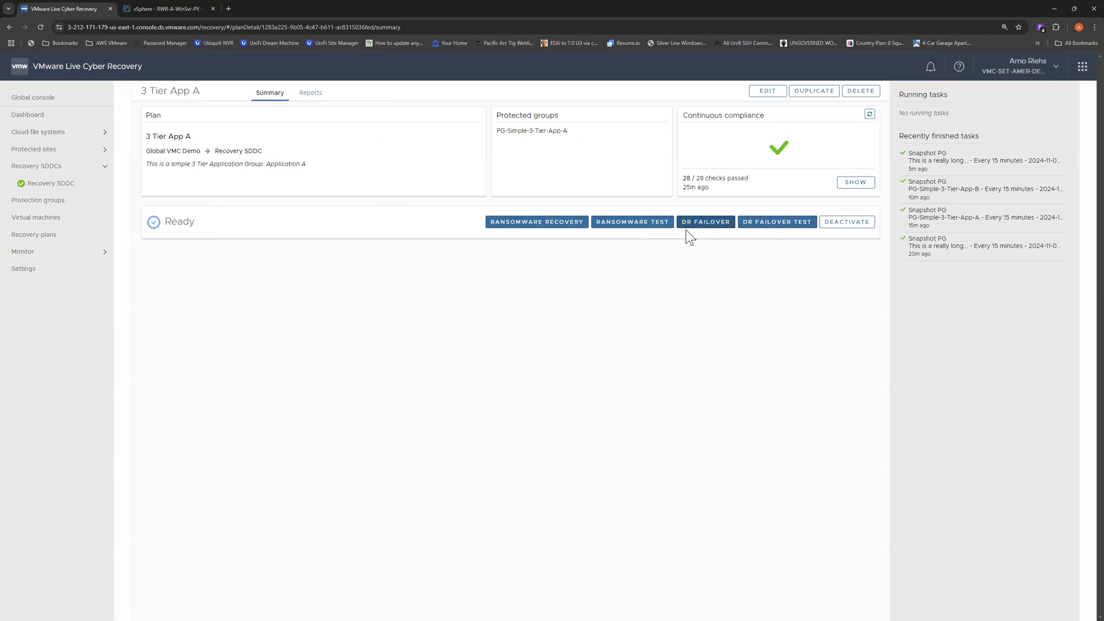
{"action": "left_click", "coordinate": [621, 223]}
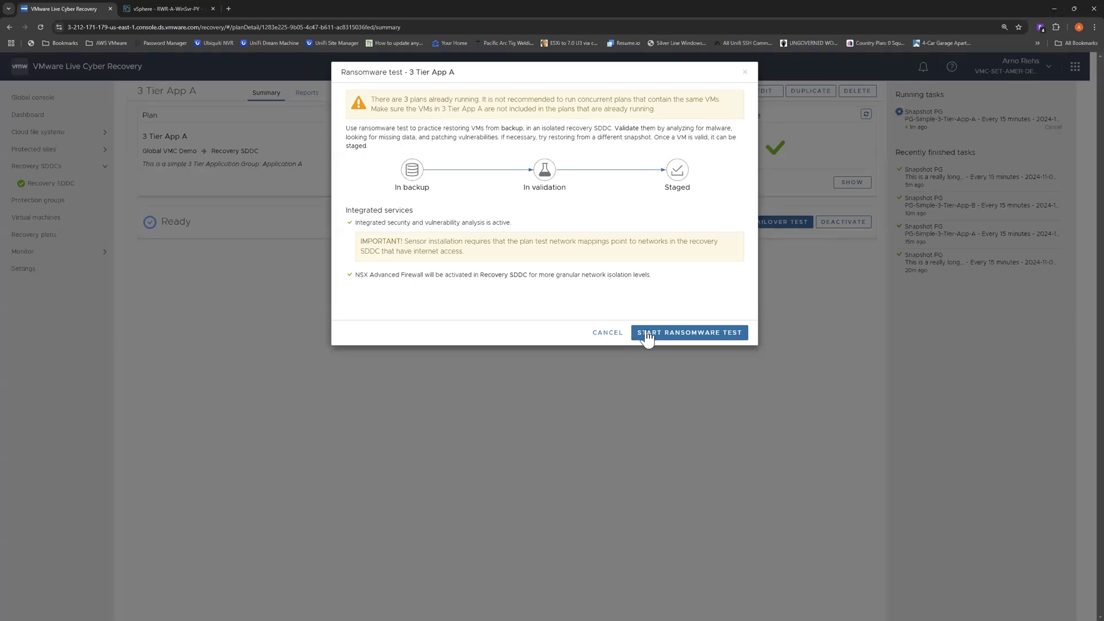
{"action": "left_click", "coordinate": [608, 333]}
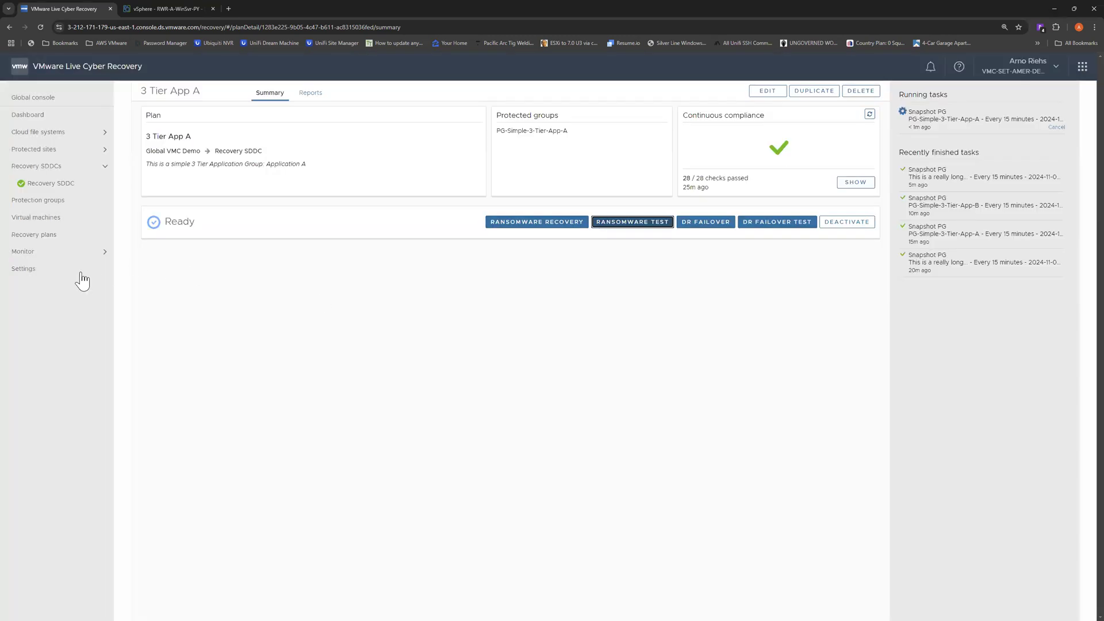
Open Cyber Recovery Plan A - Make No Changes and examine RWR-A-WinSvr-PY in the vSphere Client and in its recovery details
{"action": "left_click", "coordinate": [47, 236]}
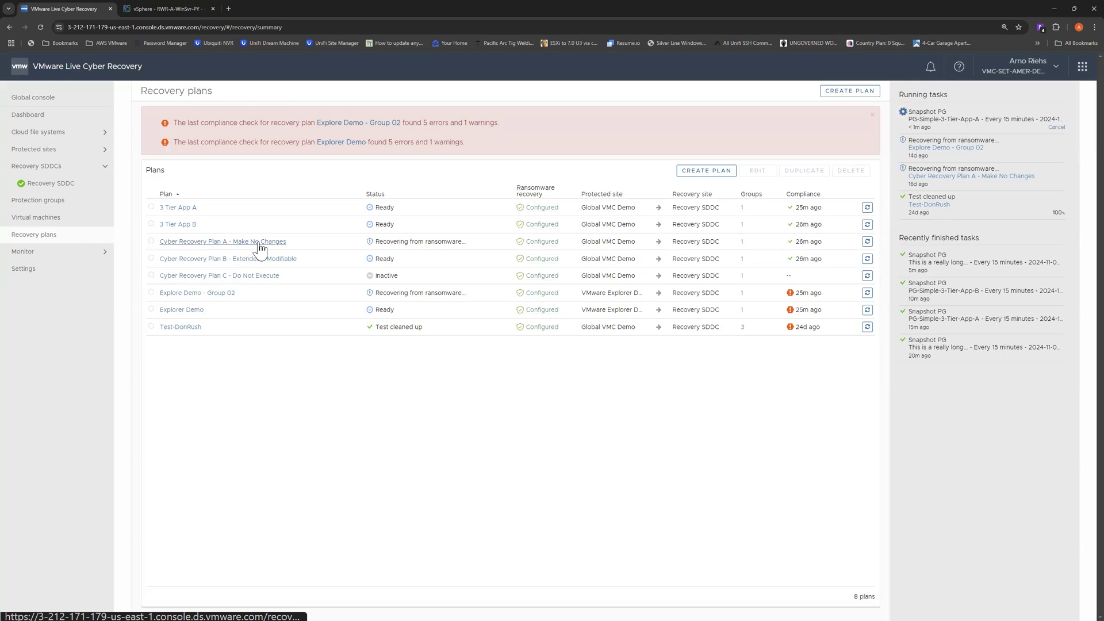
{"action": "left_click", "coordinate": [267, 242]}
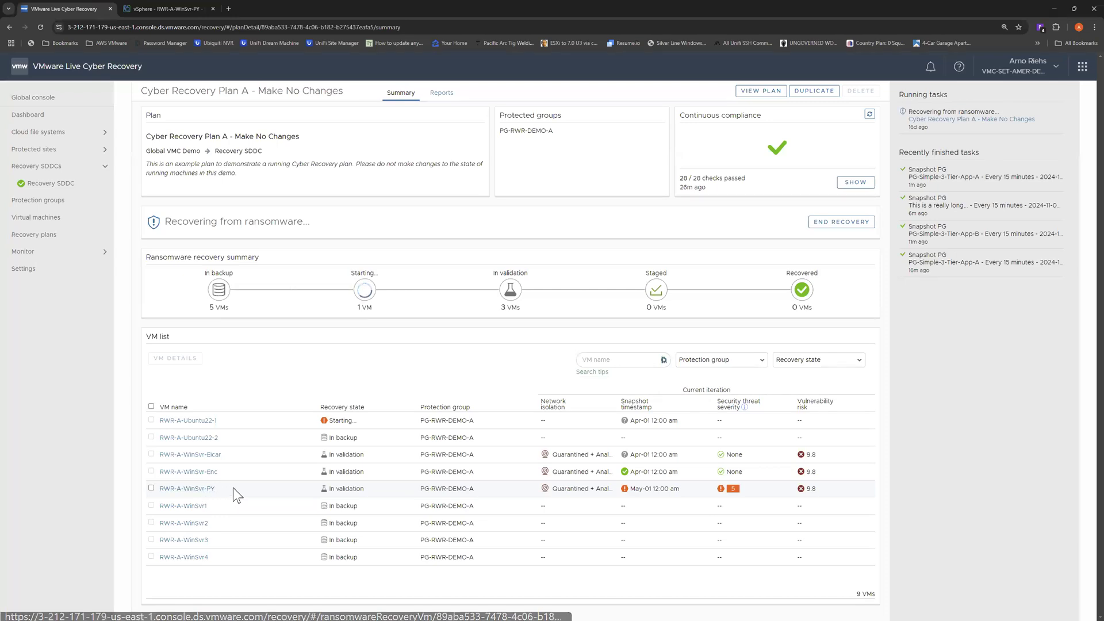
{"action": "left_click", "coordinate": [154, 9]}
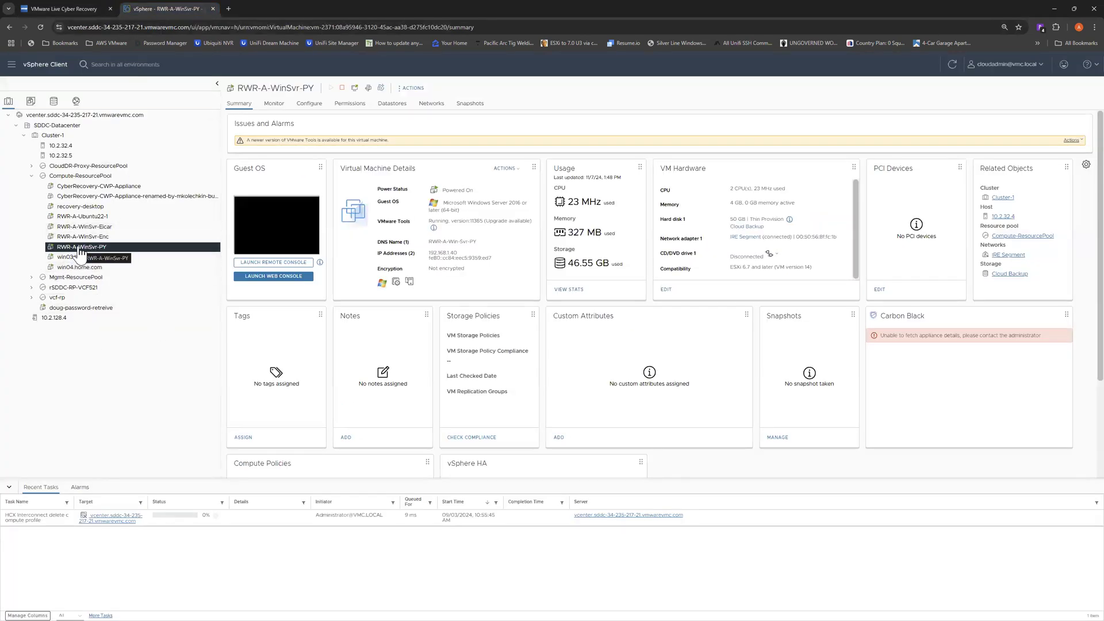
{"action": "left_click", "coordinate": [57, 9]}
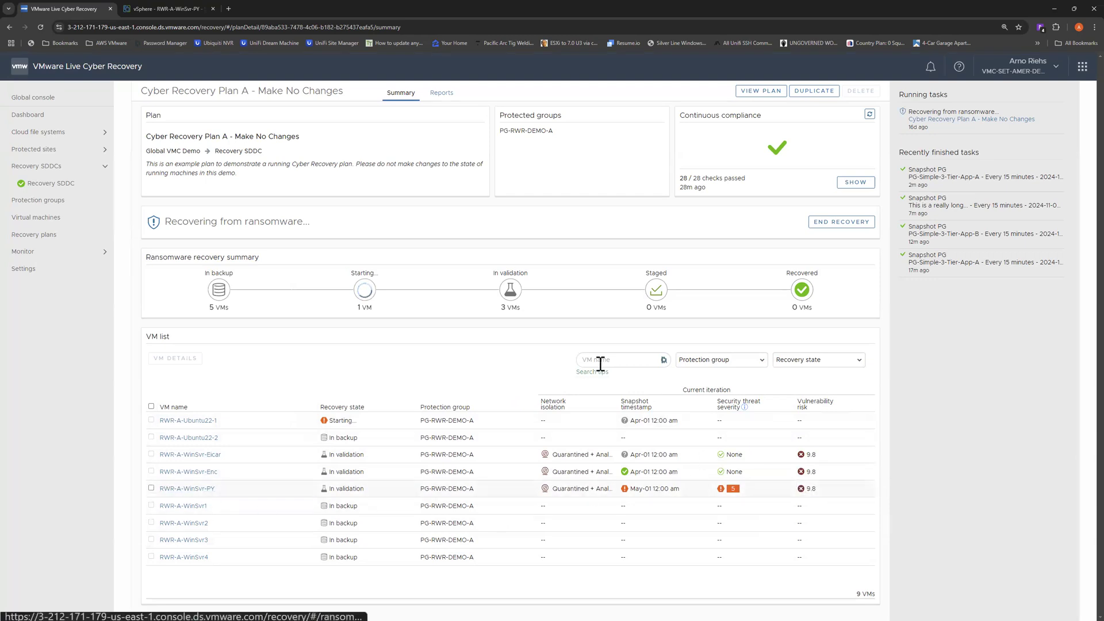
{"action": "left_click", "coordinate": [190, 489]}
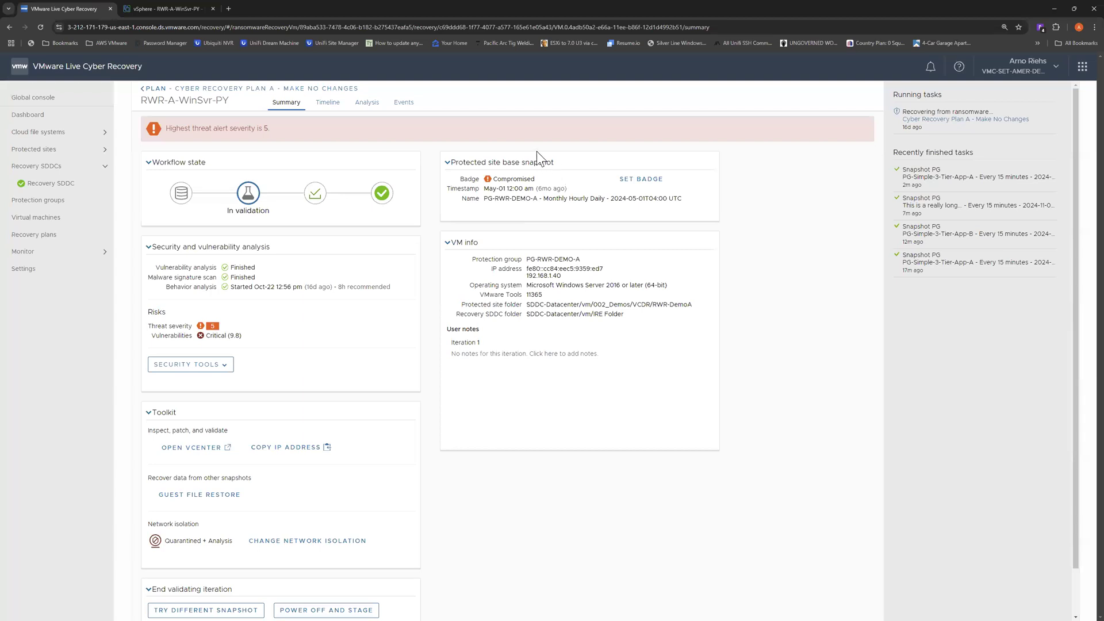
Set the badge of RWR-A-WinSvr-PY's protected site base snapshot to Warning
{"action": "left_click", "coordinate": [635, 180]}
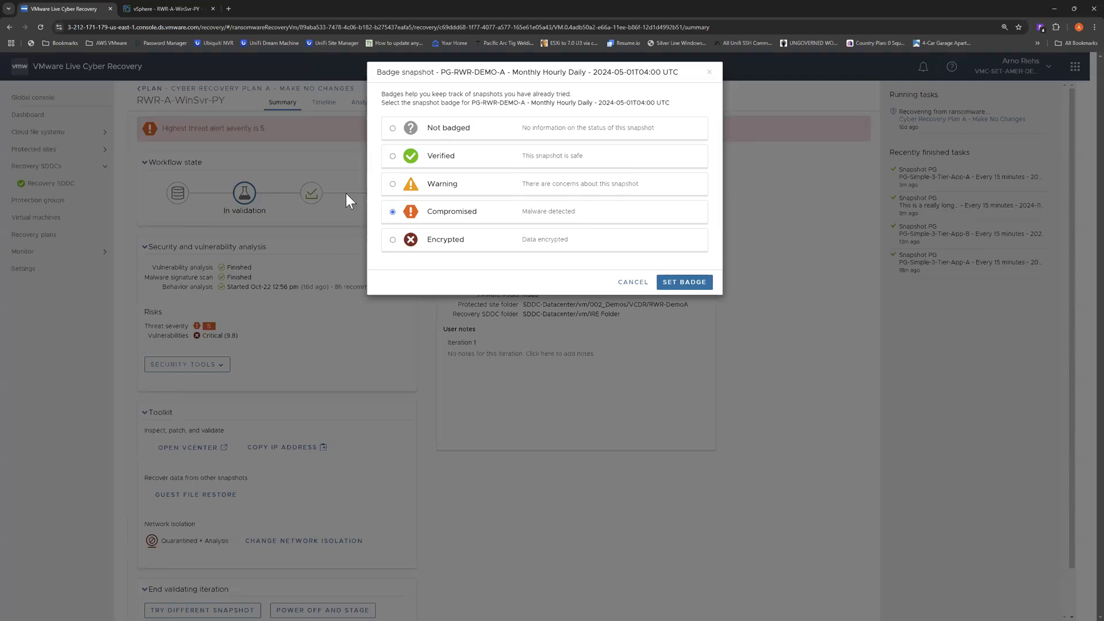
{"action": "left_click", "coordinate": [688, 281]}
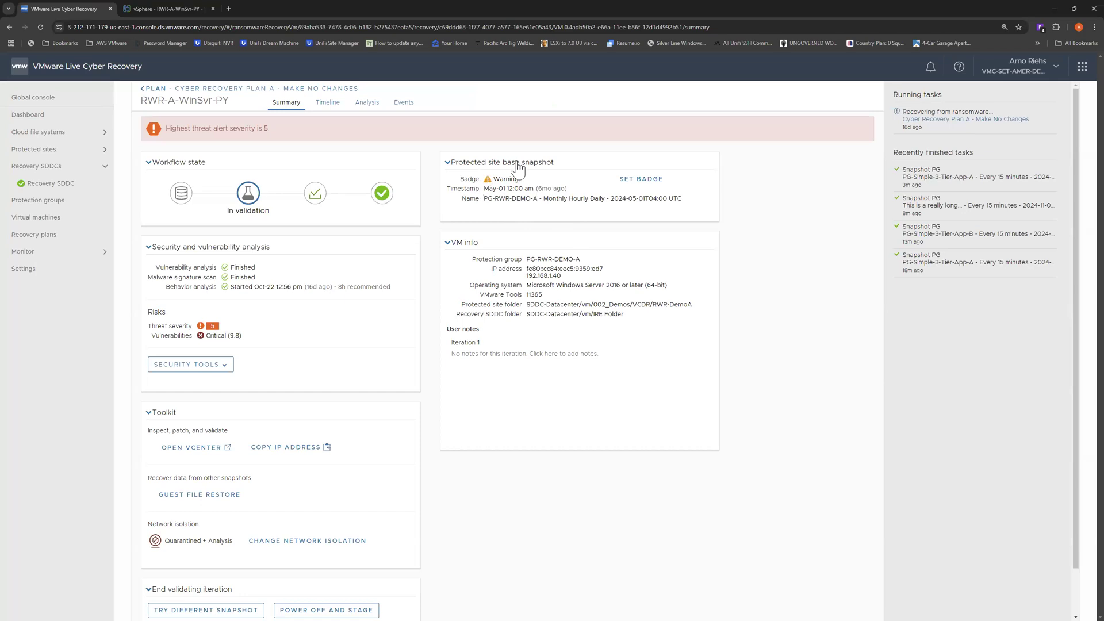
Set the badge of RWR-A-WinSvr-PY's protected site base snapshot to Compromised
{"action": "left_click", "coordinate": [642, 180]}
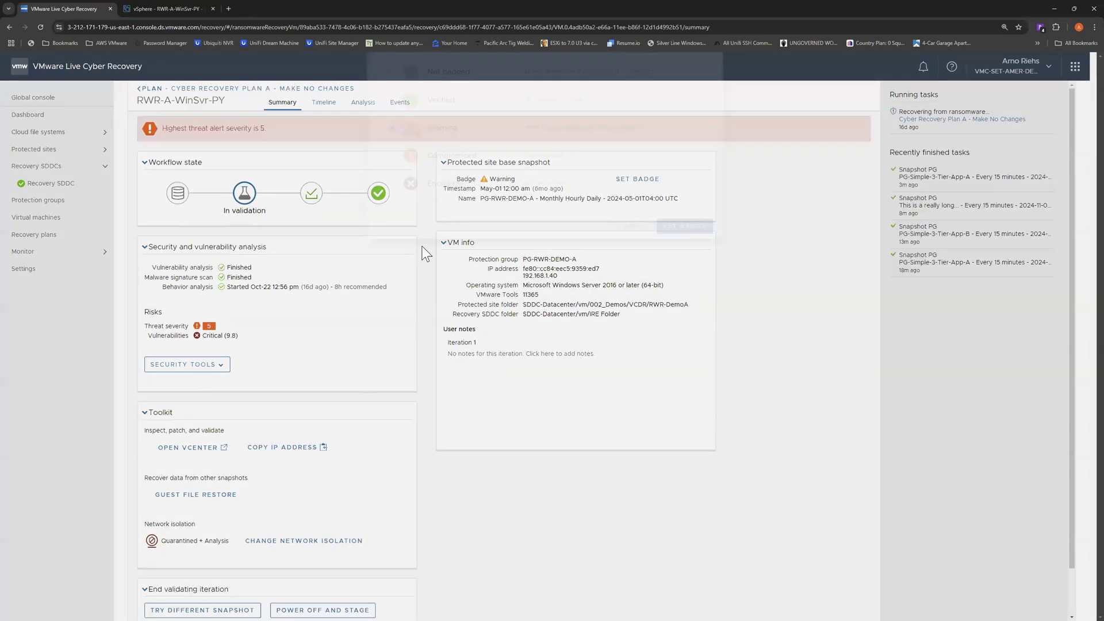
{"action": "left_click", "coordinate": [393, 212]}
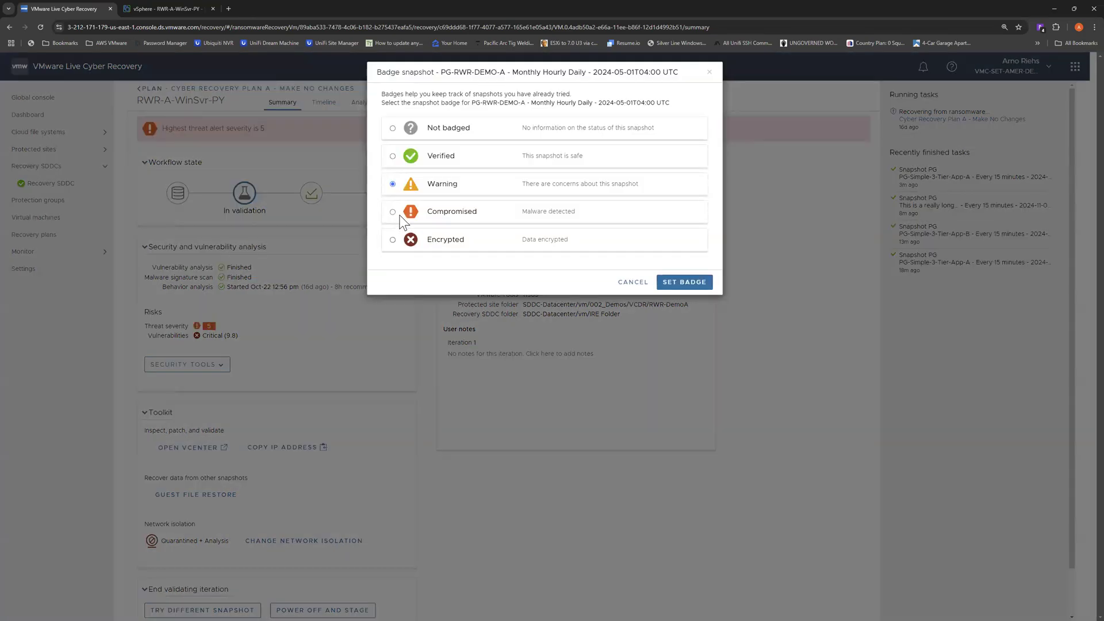
{"action": "left_click", "coordinate": [691, 287]}
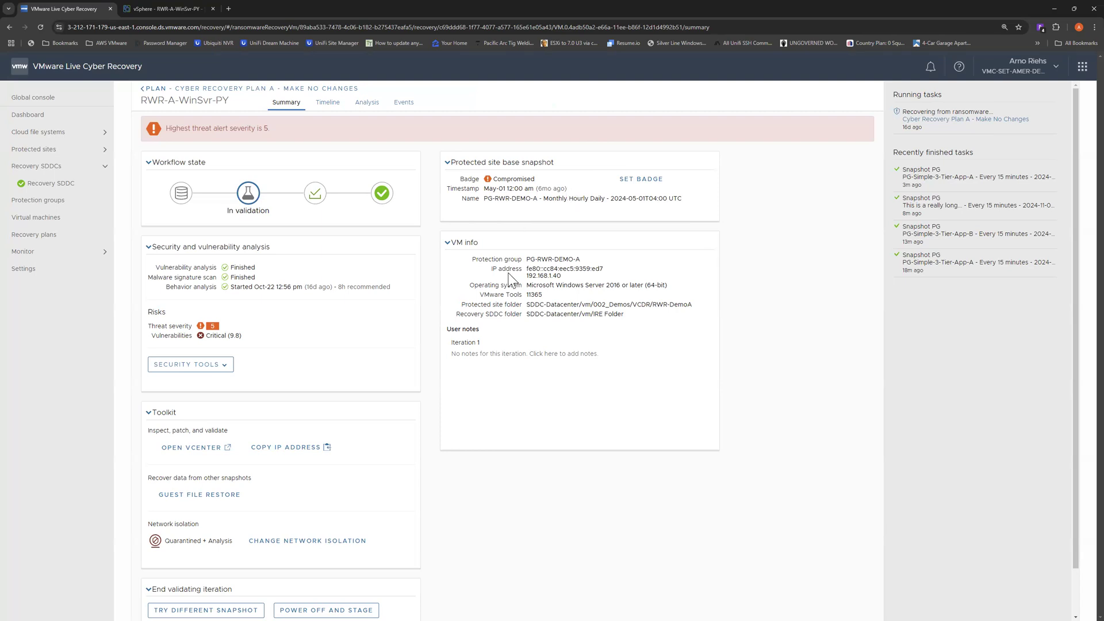
View the VM's available security tools and the Ransomware settings of the 3 Tier App A recovery plan, leaving the plan unedited
{"action": "left_click", "coordinate": [217, 367]}
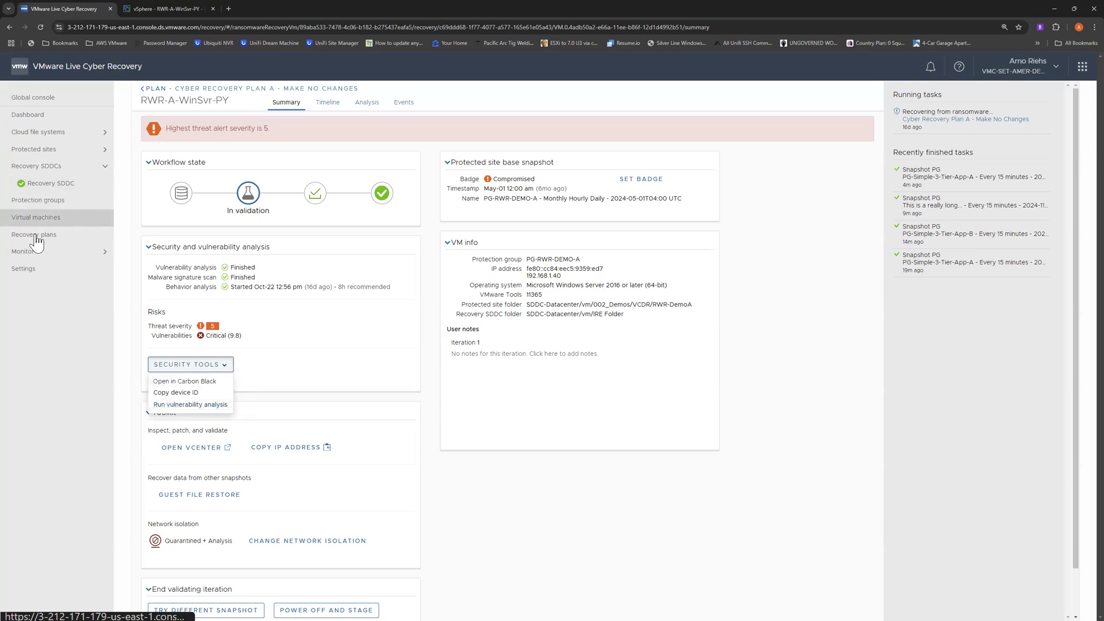
{"action": "left_click", "coordinate": [120, 247]}
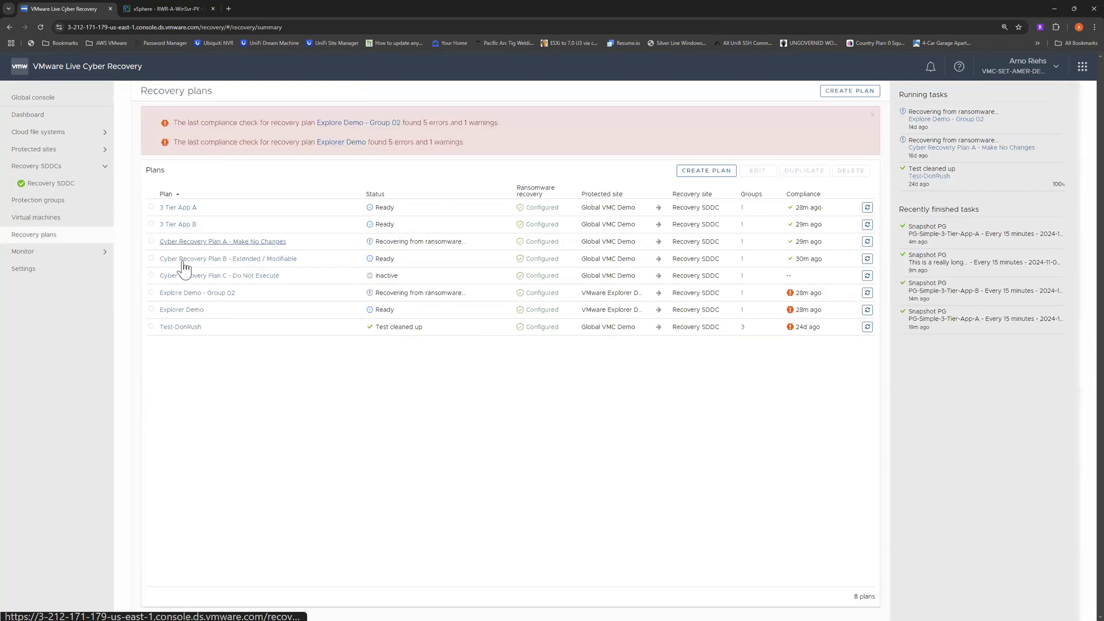
{"action": "left_click", "coordinate": [178, 207]}
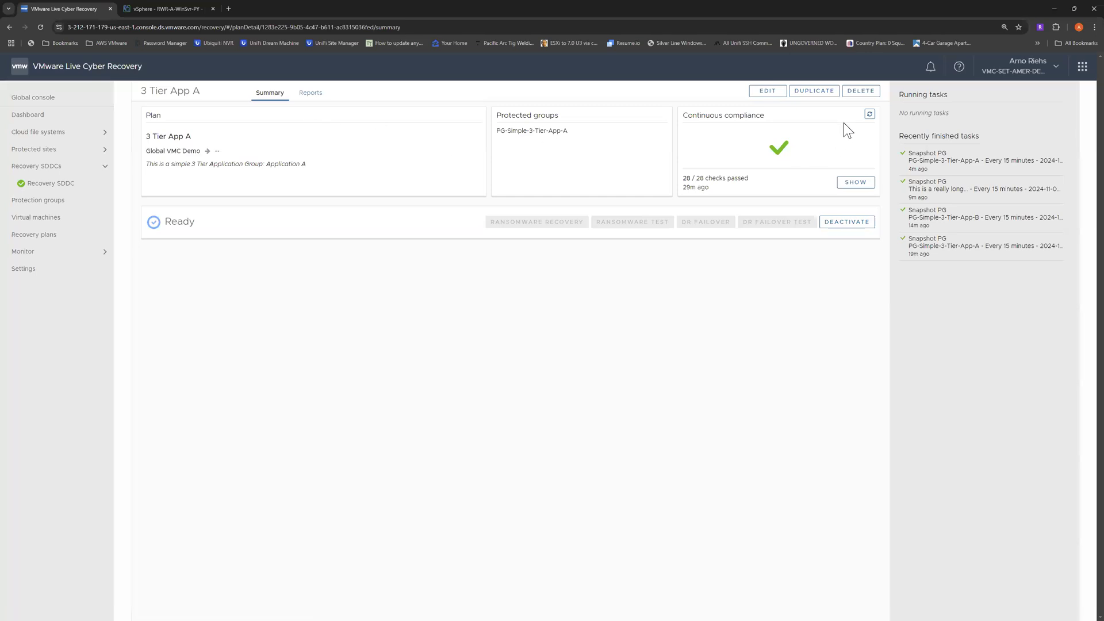
{"action": "left_click", "coordinate": [768, 92]}
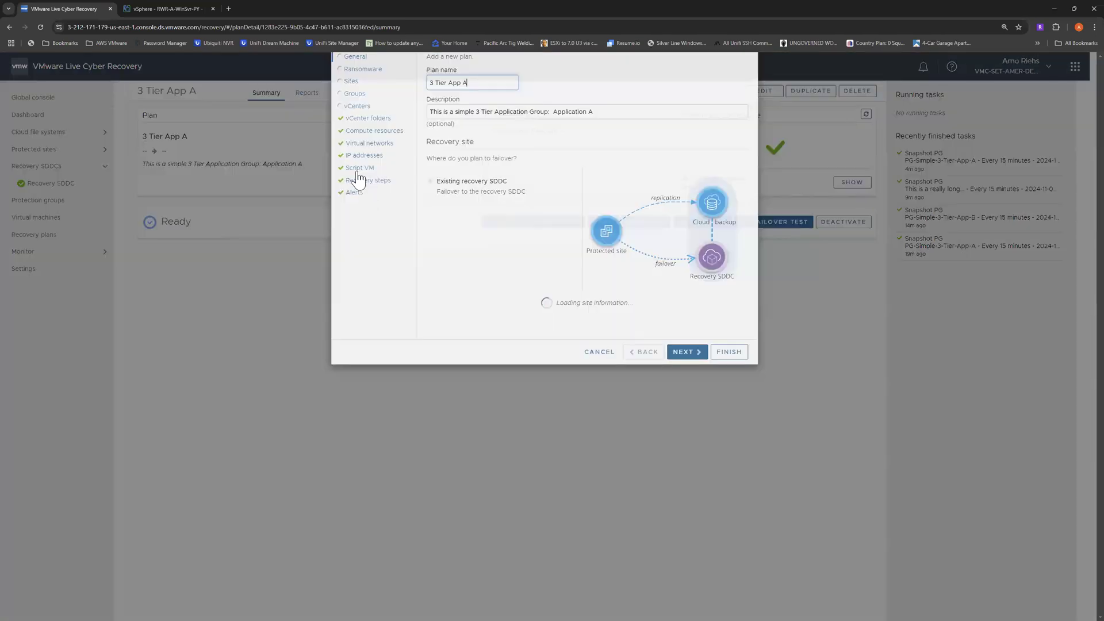
{"action": "left_click", "coordinate": [364, 108]}
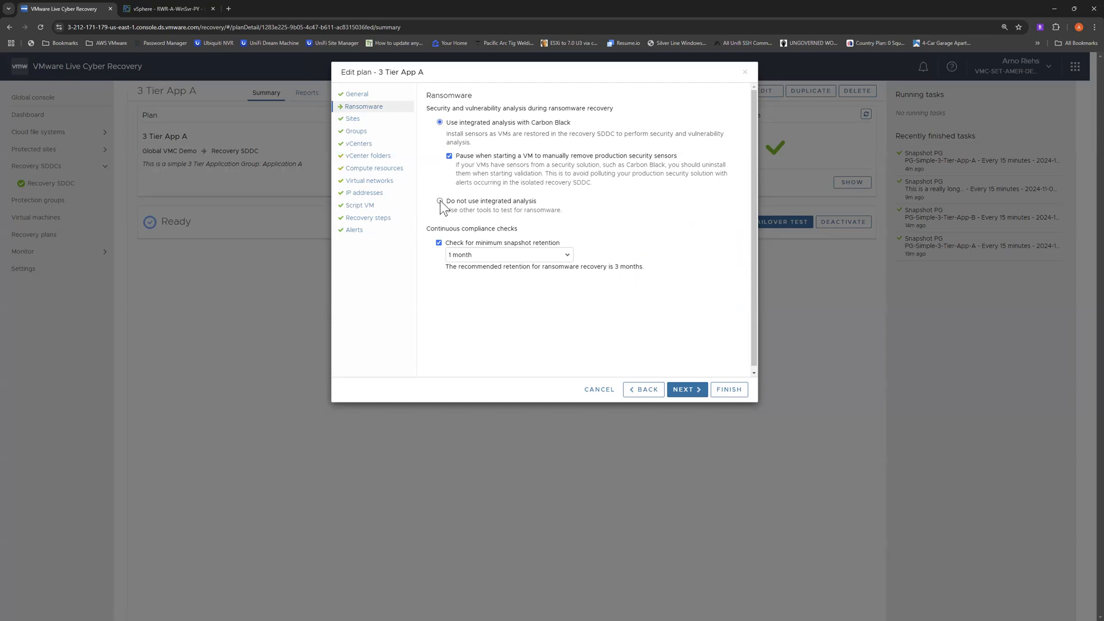
{"action": "left_click", "coordinate": [599, 389]}
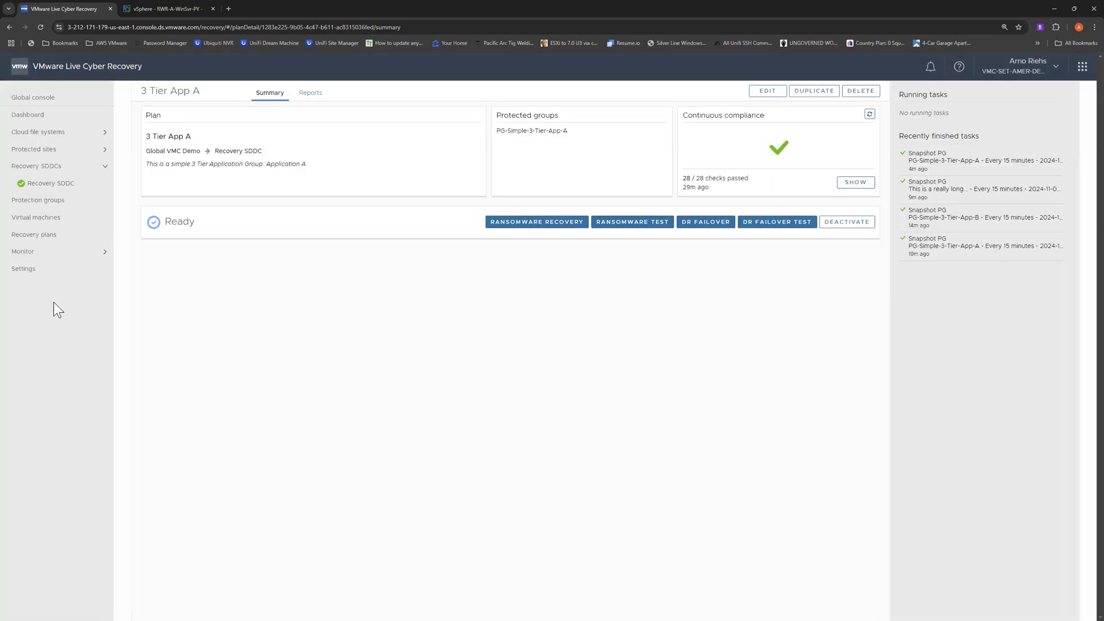
Reopen the RWR-A-WinSvr-PY recovery details from Cyber Recovery Plan A - Make No Changes
{"action": "left_click", "coordinate": [38, 240]}
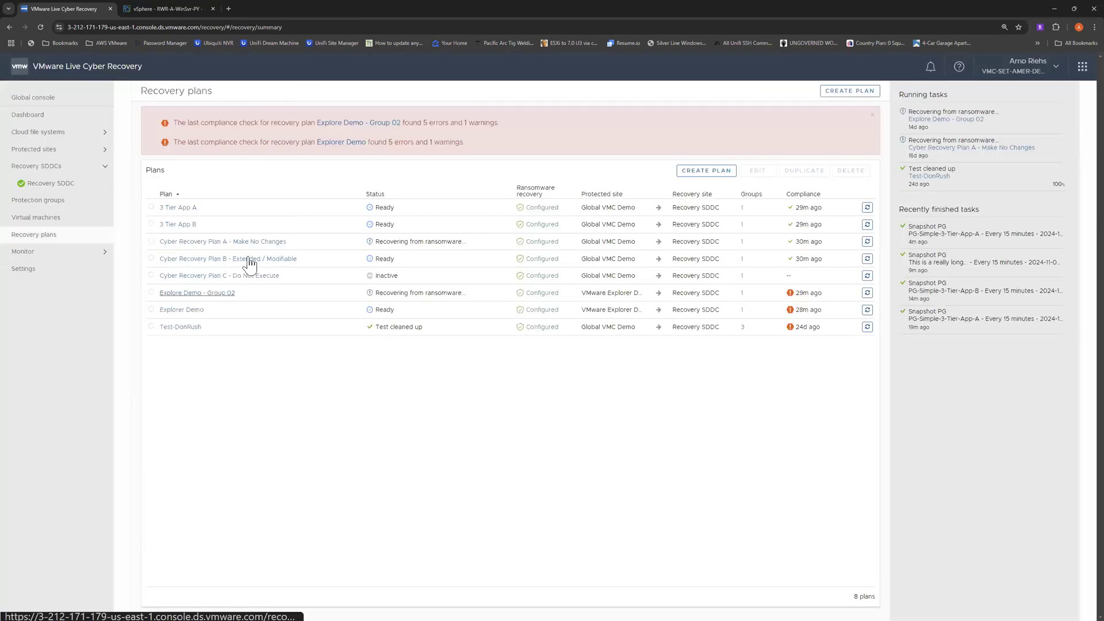
{"action": "left_click", "coordinate": [253, 242]}
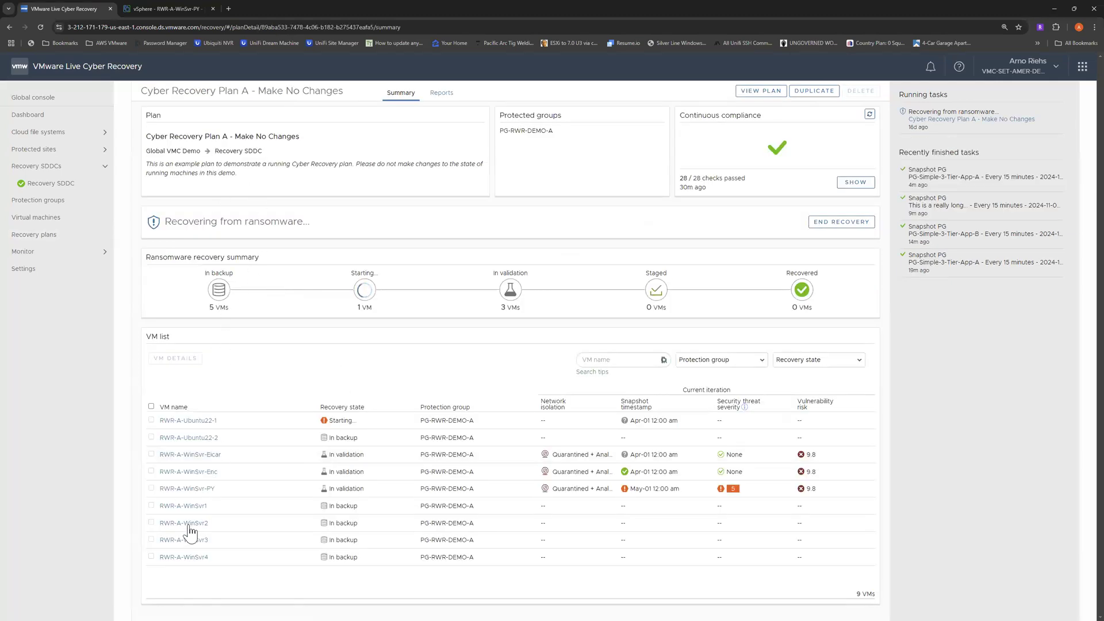
{"action": "left_click", "coordinate": [223, 488]}
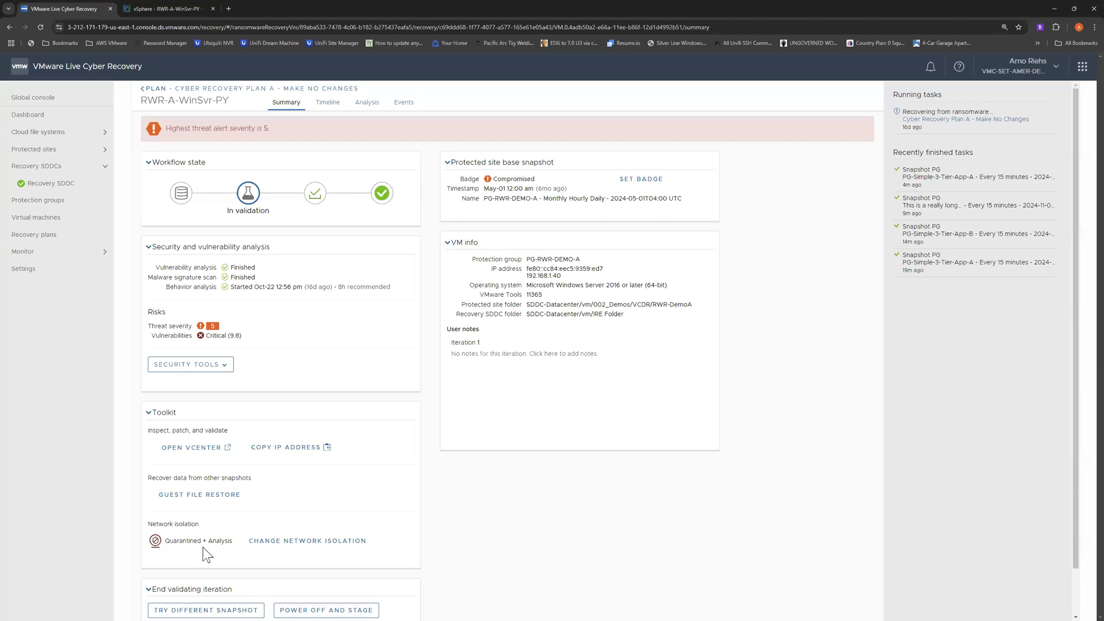
Try to change the network isolation rule of RWR-A-WinSvr-PY to External outbound
{"action": "left_click", "coordinate": [310, 548]}
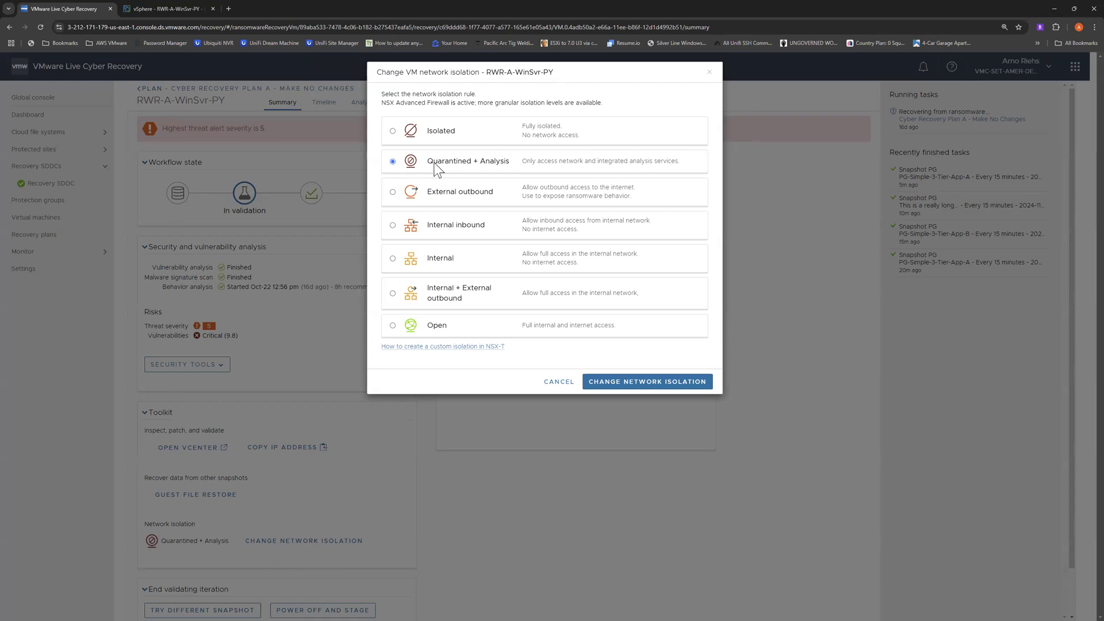
{"action": "left_click", "coordinate": [462, 192]}
{"action": "left_click", "coordinate": [445, 226]}
{"action": "left_click", "coordinate": [488, 190]}
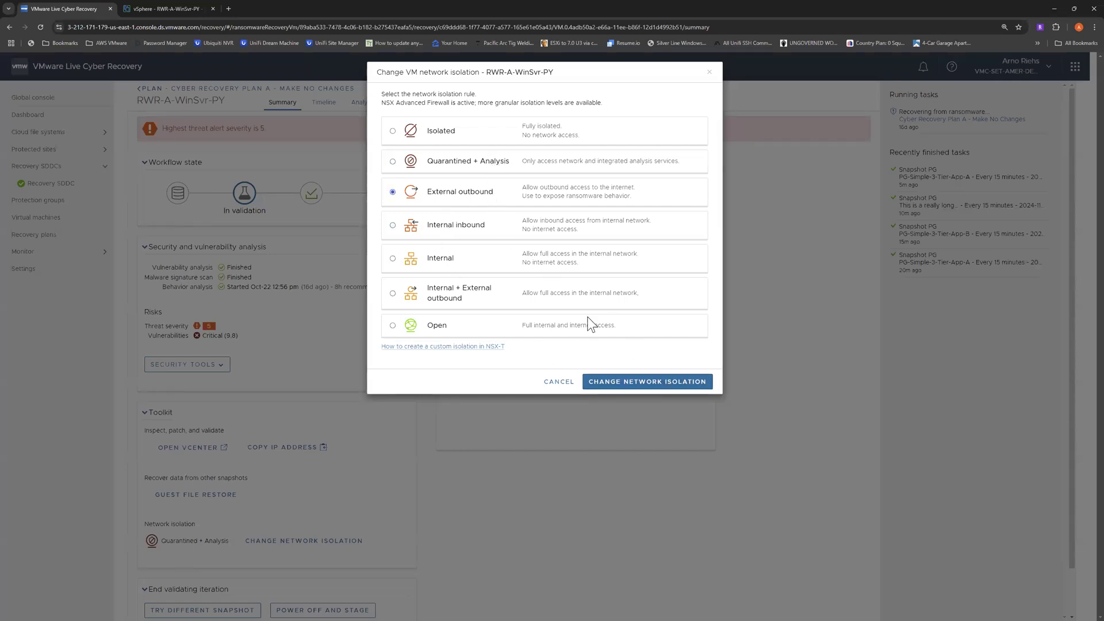
{"action": "left_click", "coordinate": [669, 389]}
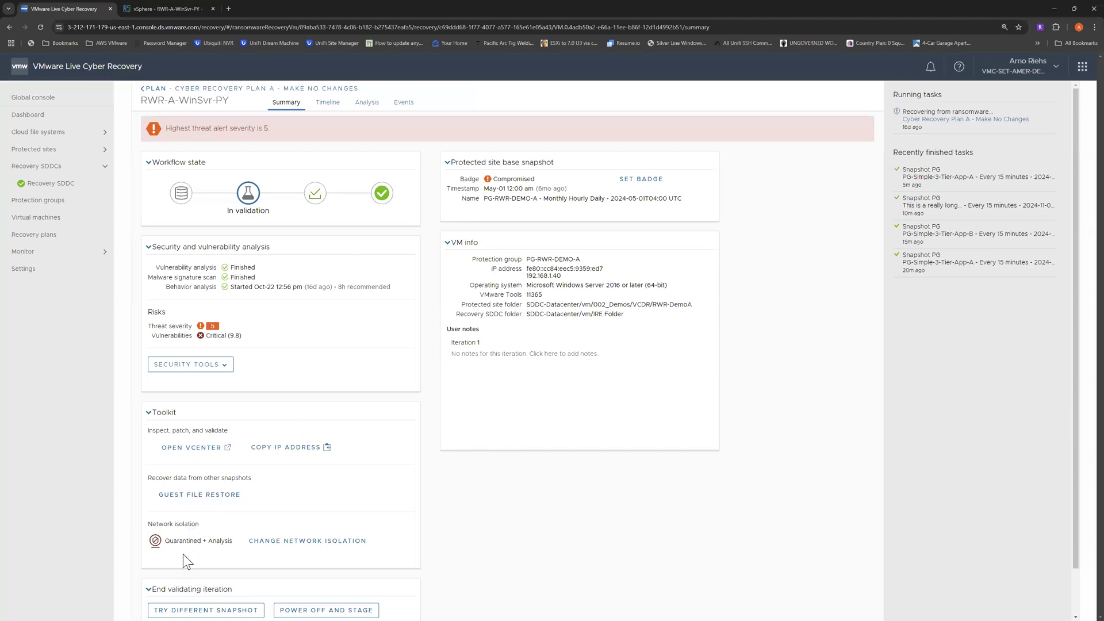
Review the VM's network isolation rules without changing them, and look over the actions for ending the validation iteration
{"action": "left_click", "coordinate": [296, 541]}
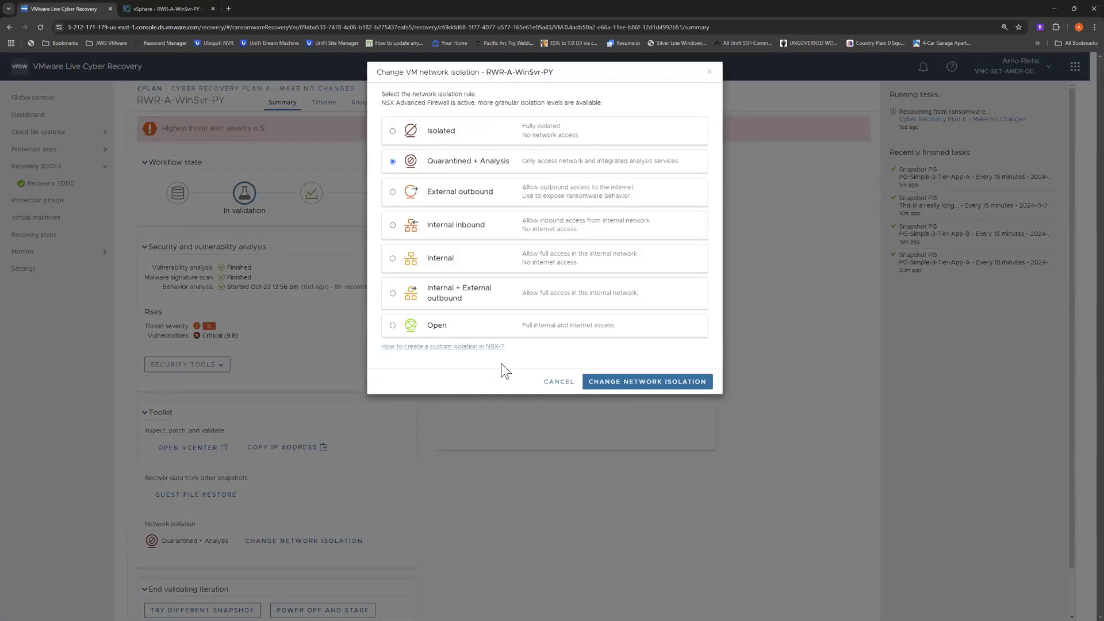
{"action": "left_click_drag", "start_coordinate": [421, 288], "coordinate": [540, 399]}
{"action": "left_click", "coordinate": [560, 383]}
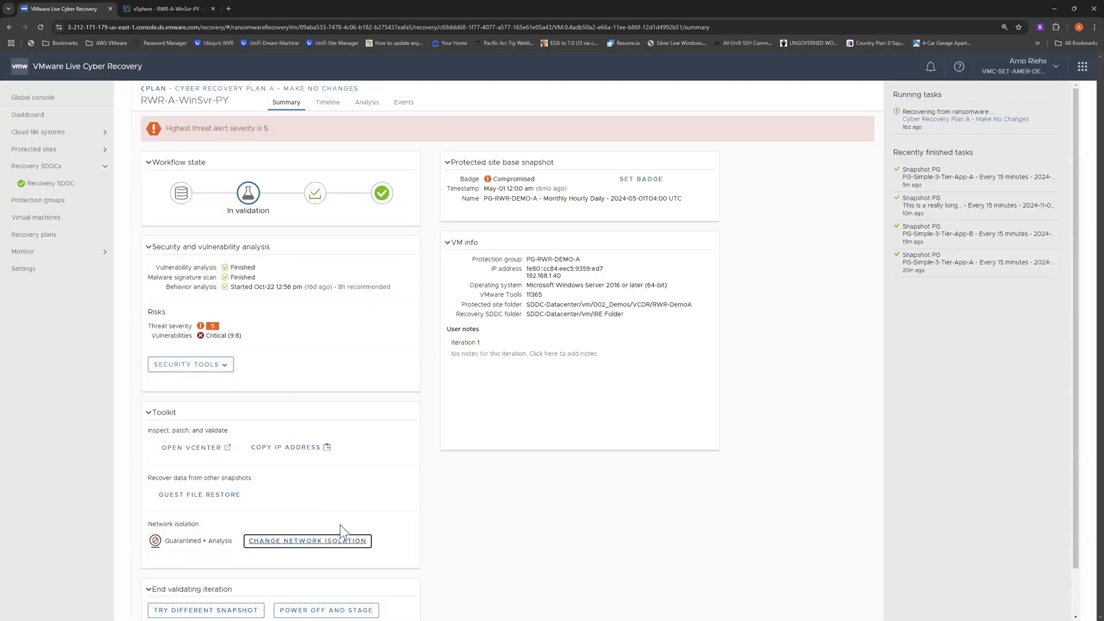
{"action": "scroll", "coordinate": [297, 545], "scroll_direction": "down", "scroll_amount": 1}
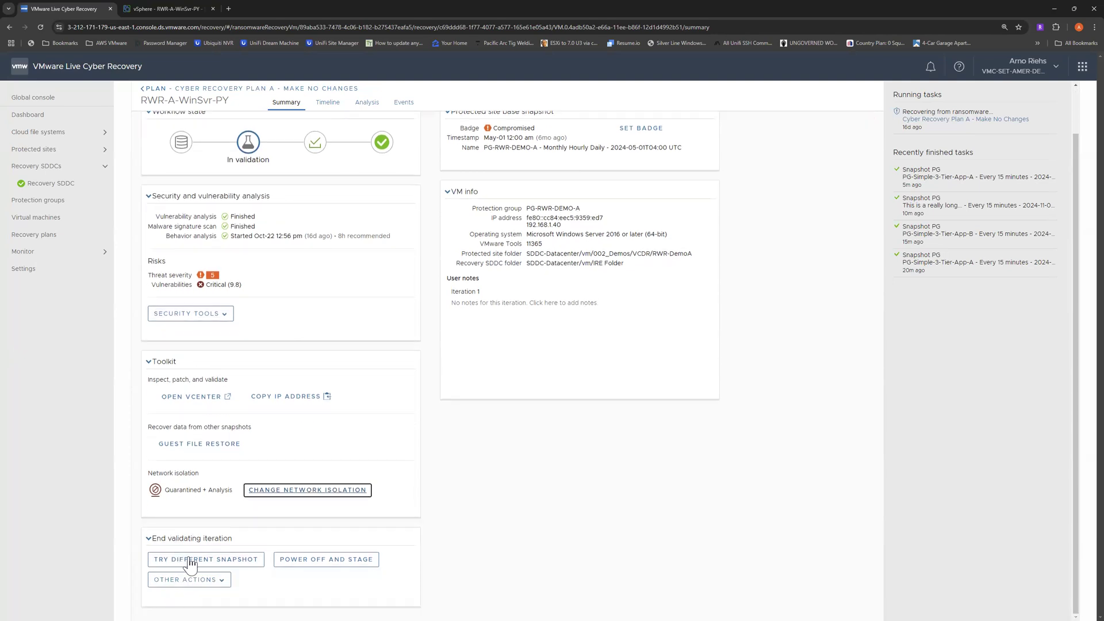
{"action": "scroll", "coordinate": [201, 562], "scroll_direction": "up", "scroll_amount": 1}
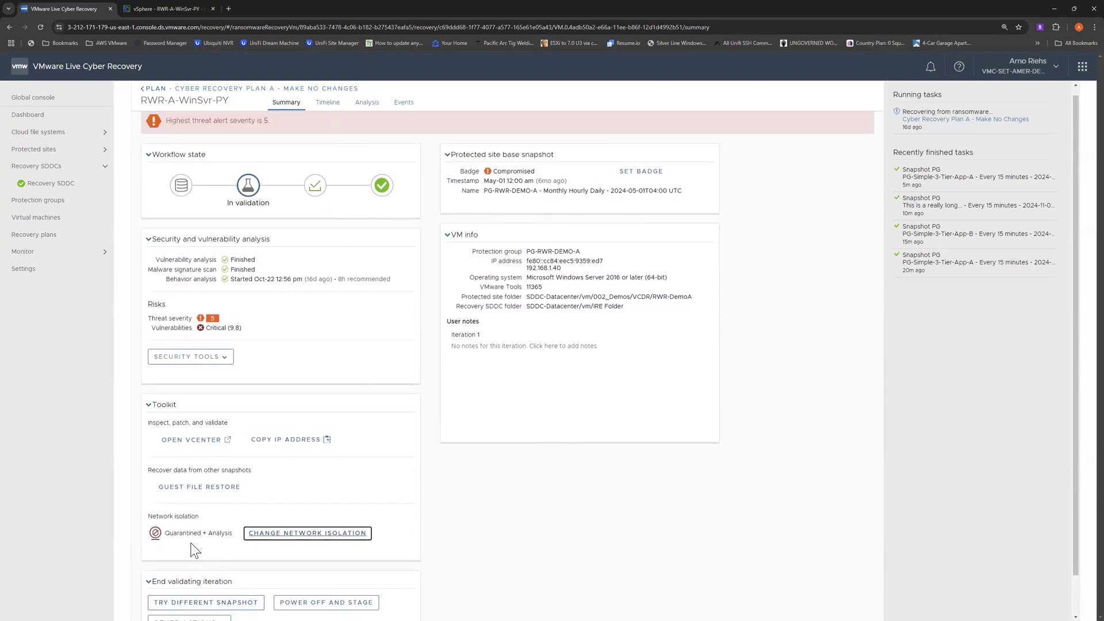
Try selecting the hourly snapshot PG-RWR-DEMO-A - Hourly - 2024-11-07T01:00 UTC for a new validation iteration of RWR-A-WinSvr-PY, without applying it
{"action": "left_click", "coordinate": [216, 602]}
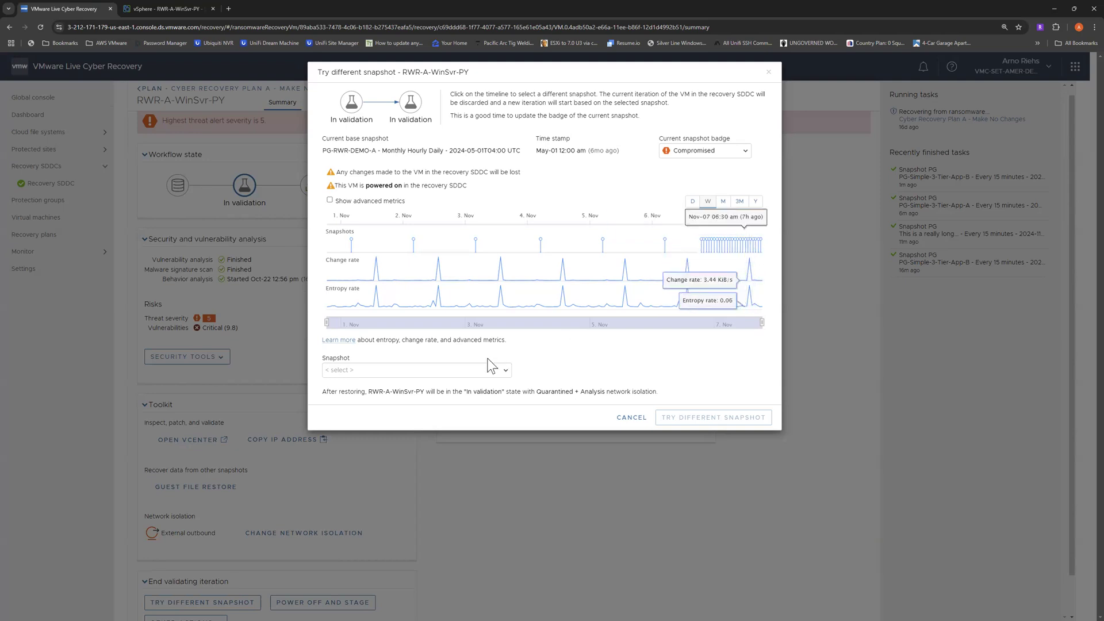
{"action": "left_click", "coordinate": [432, 372]}
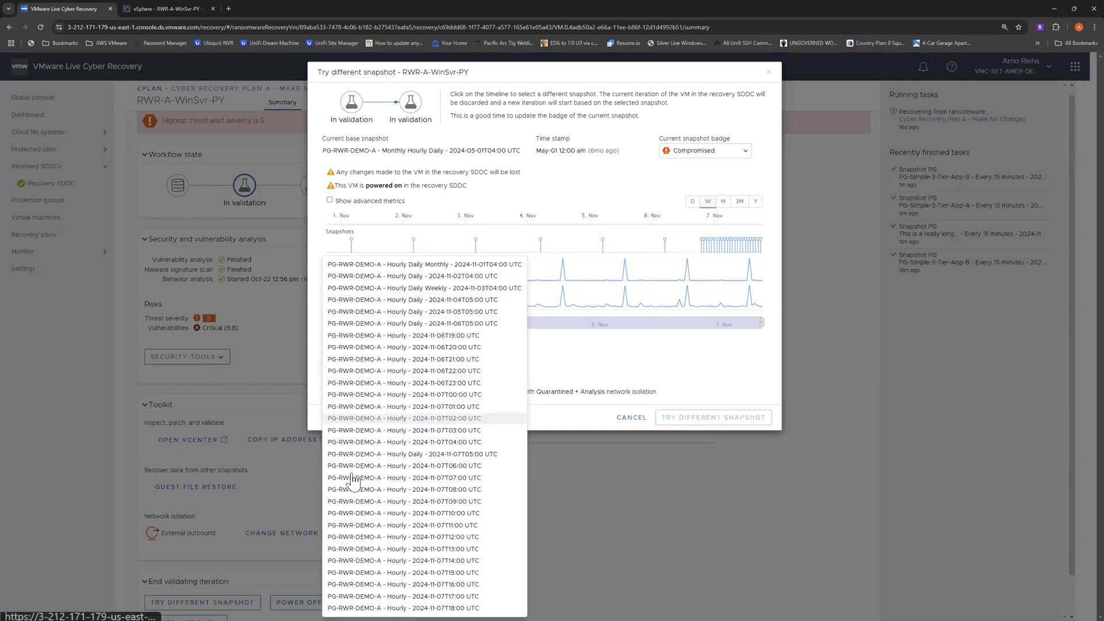
{"action": "left_click", "coordinate": [382, 407]}
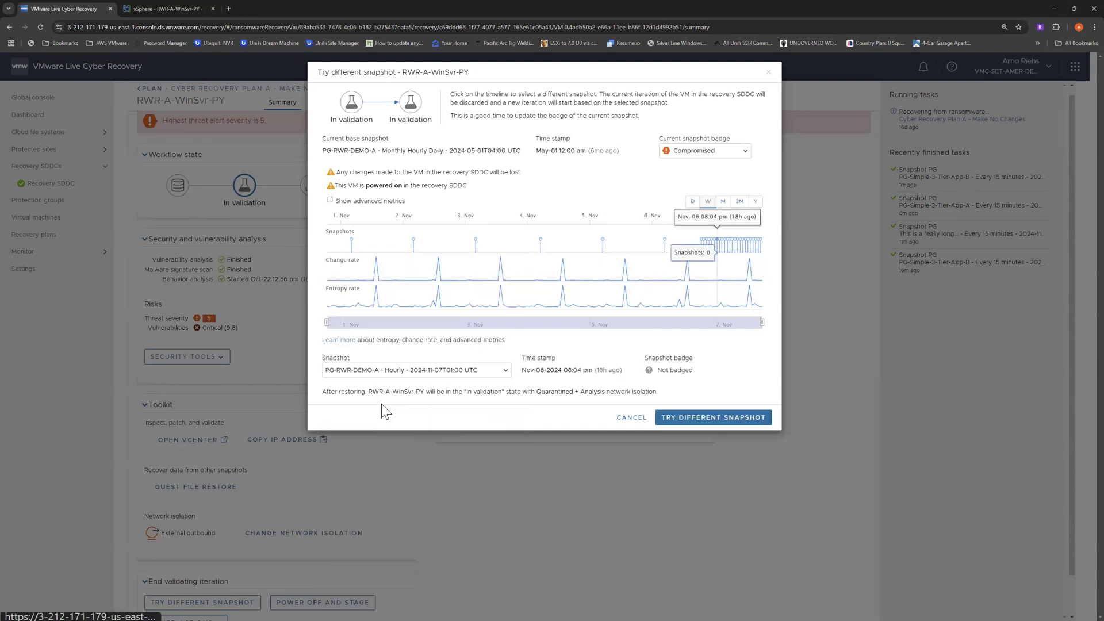
{"action": "left_click", "coordinate": [637, 423]}
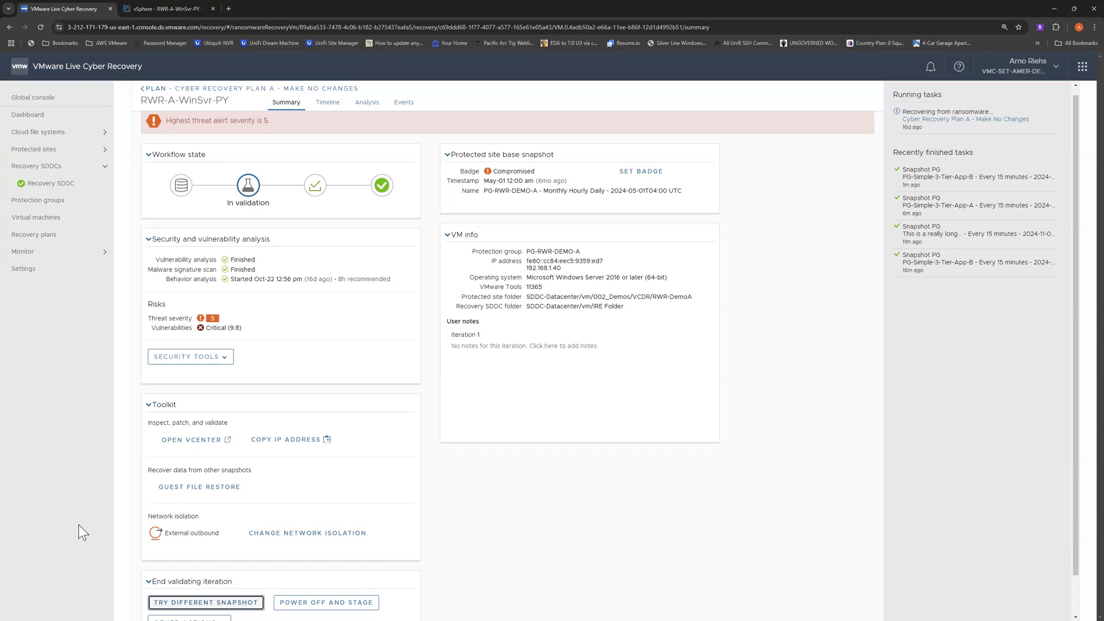
Review the VM's snapshot timeline, its security alerts and vulnerabilities, and its event log
{"action": "left_click", "coordinate": [328, 105]}
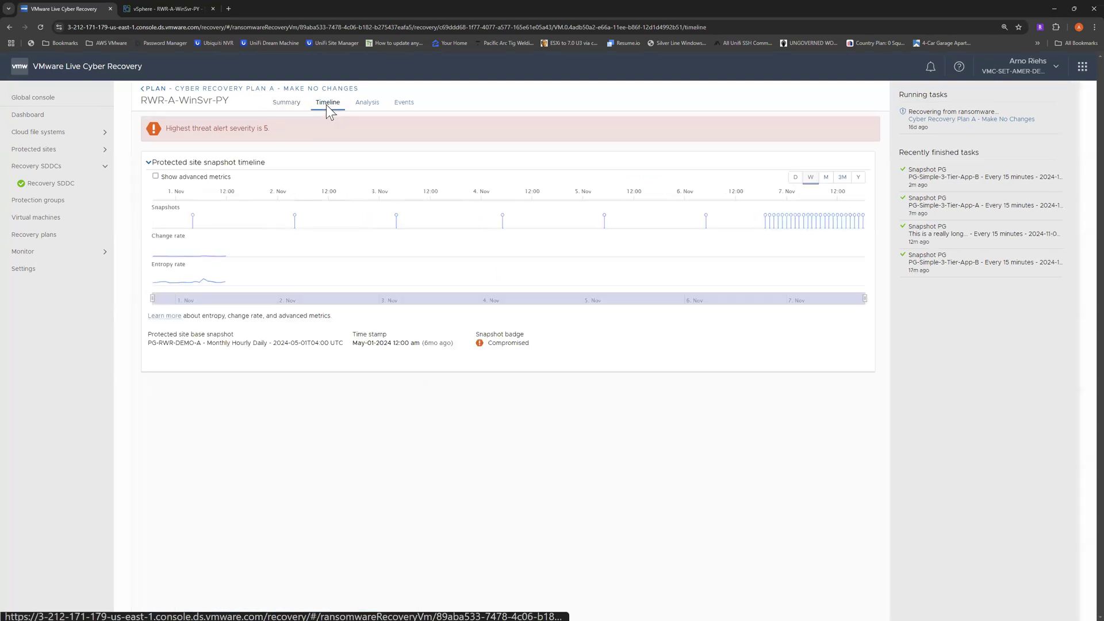
{"action": "left_click", "coordinate": [365, 108]}
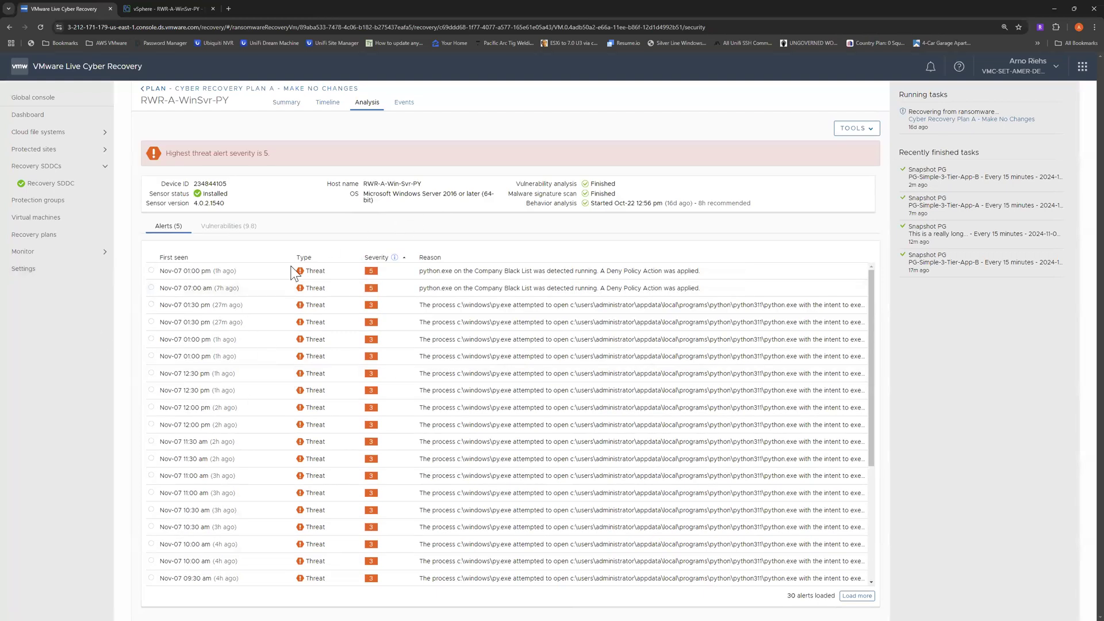
{"action": "left_click", "coordinate": [216, 230]}
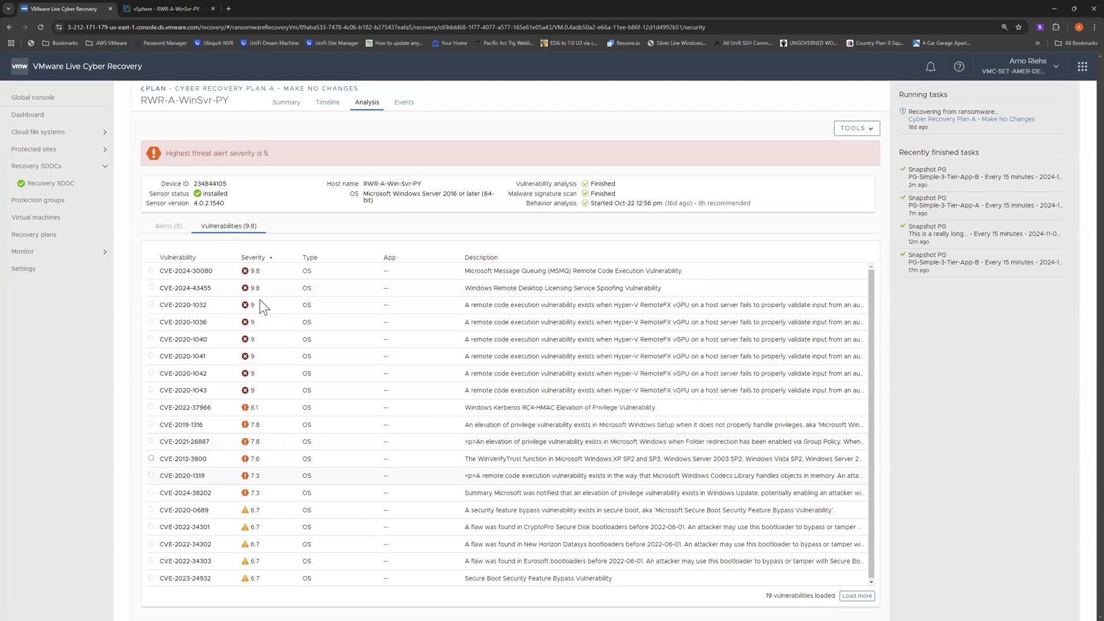
{"action": "left_click", "coordinate": [173, 227]}
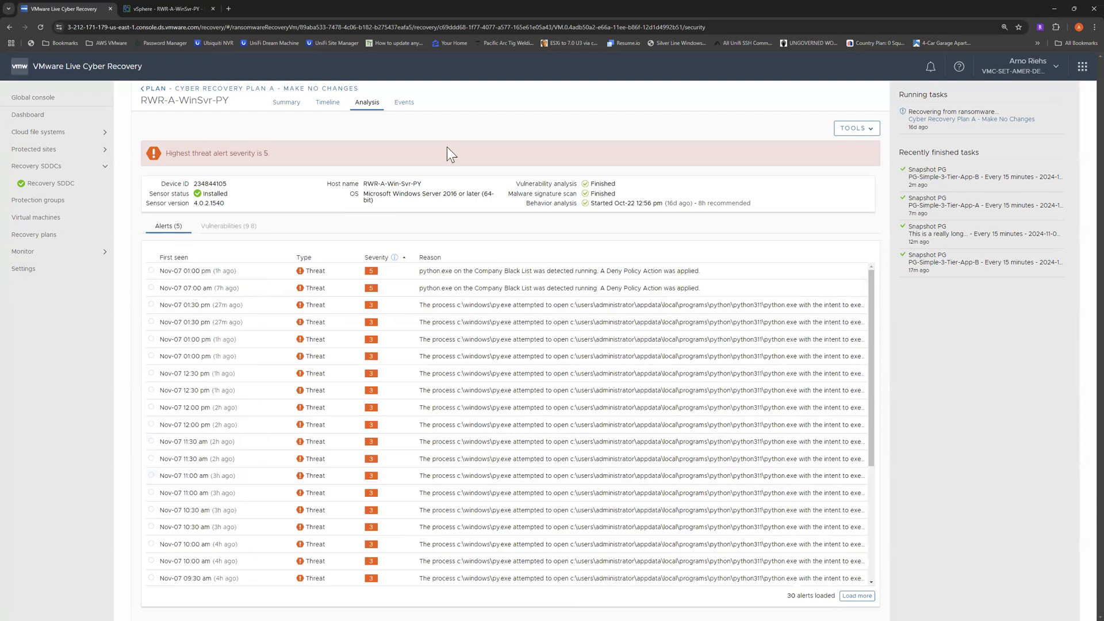
{"action": "left_click", "coordinate": [405, 106]}
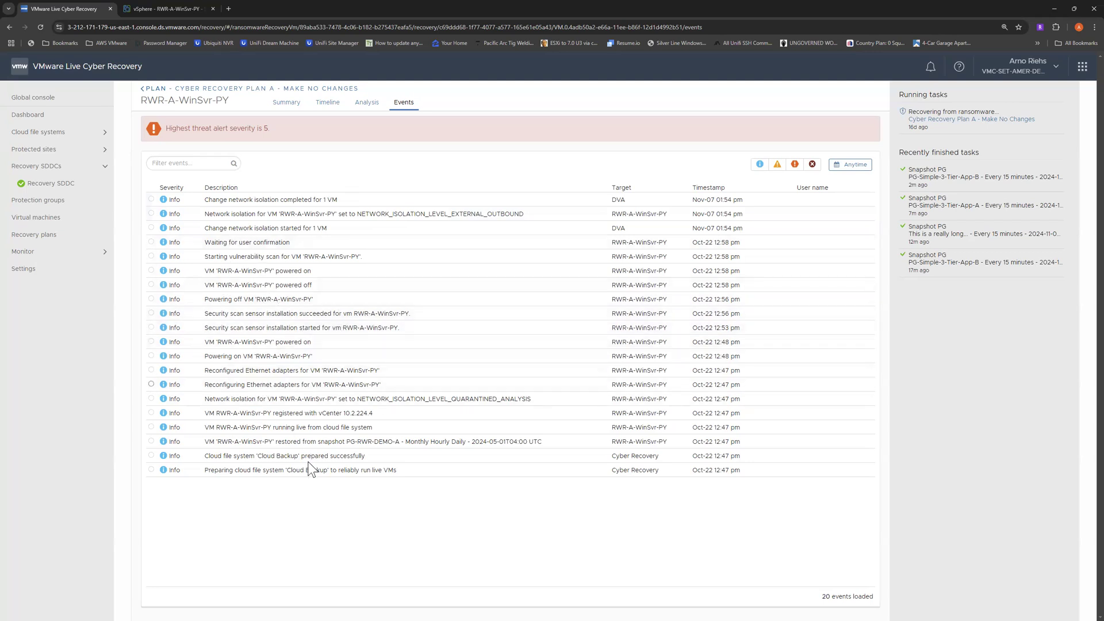
Return to the VM's summary and examine the snapshots offered for a different validation iteration, without choosing one
{"action": "left_click", "coordinate": [286, 103]}
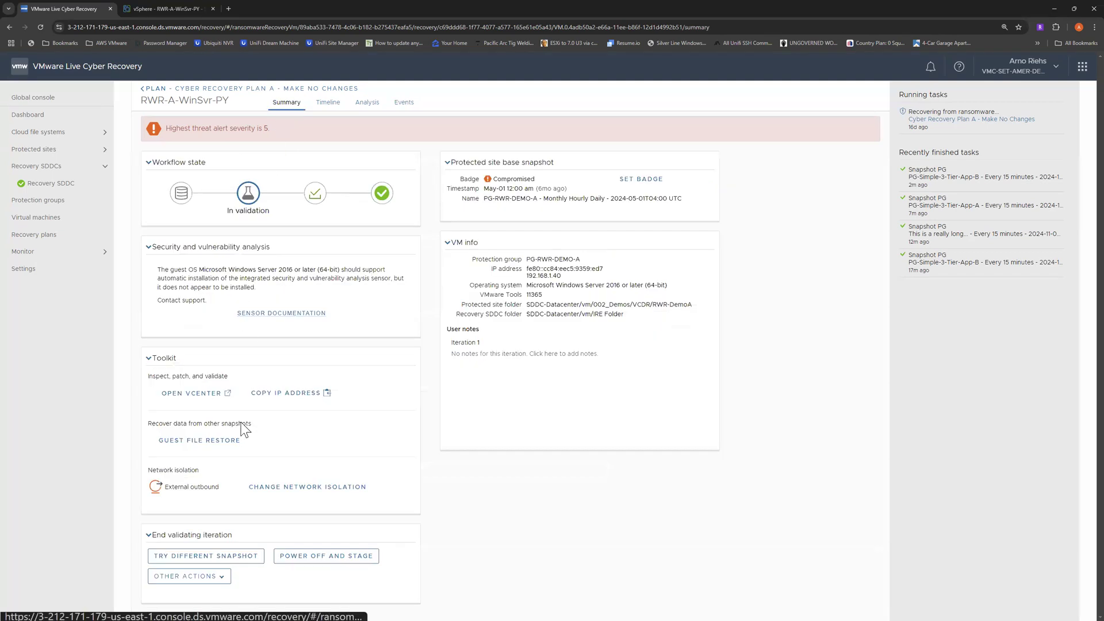
{"action": "scroll", "coordinate": [240, 478], "scroll_direction": "down", "scroll_amount": 1}
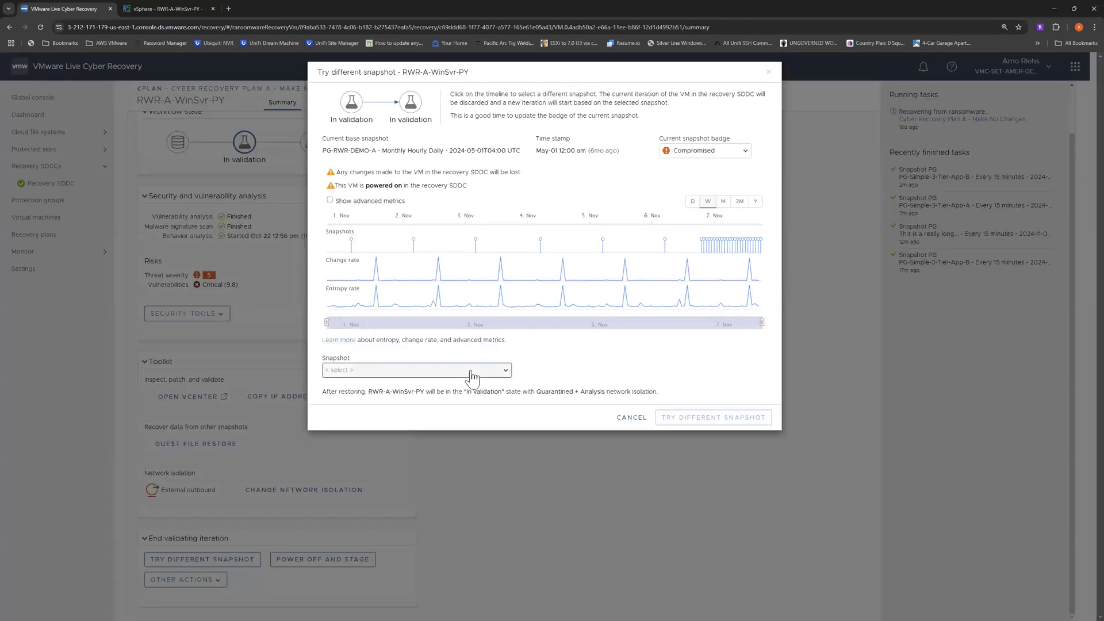
{"action": "left_click", "coordinate": [471, 372]}
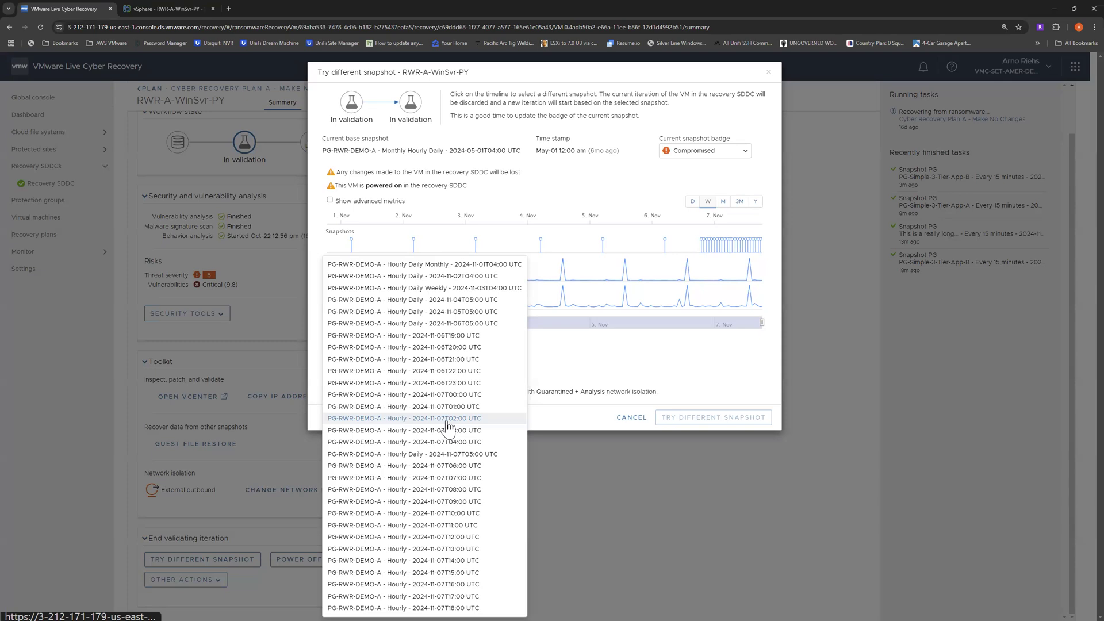
{"action": "left_click", "coordinate": [590, 521]}
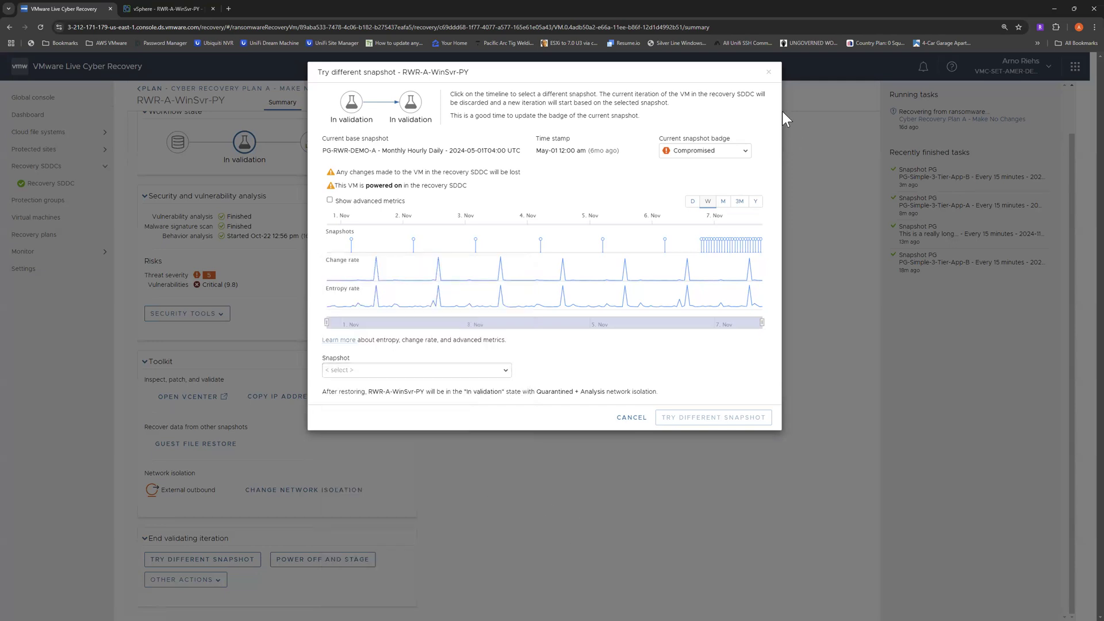
{"action": "left_click", "coordinate": [769, 72]}
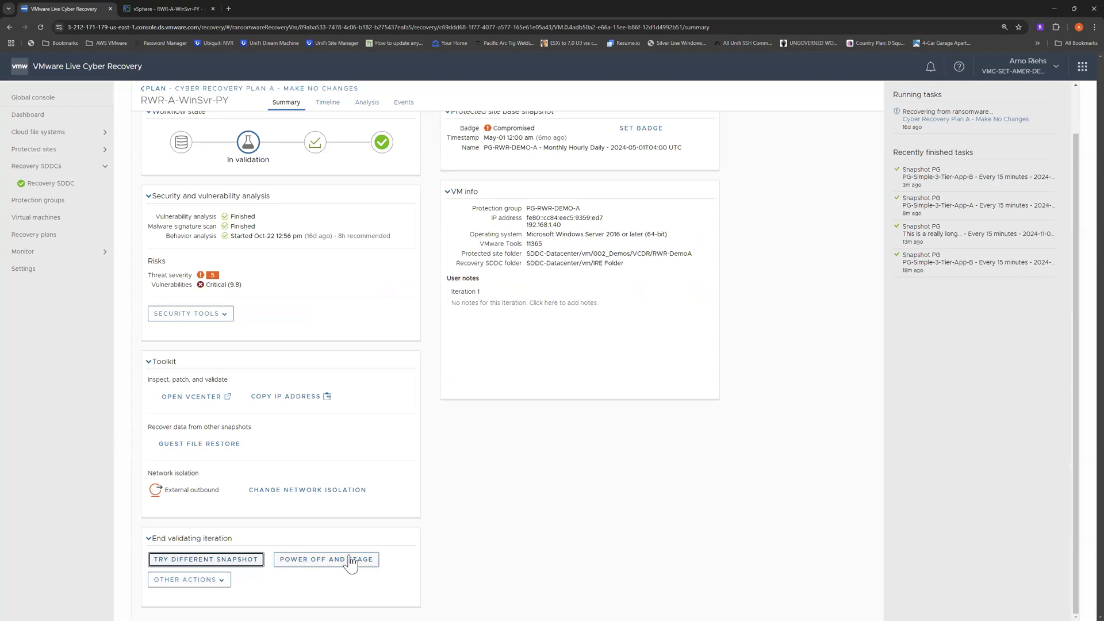
Check RWR-A-WinSvr-PY in the vSphere Client, and set its network isolation rule to Quarantined + Analysis in VMware Live Cyber Recovery
{"action": "left_click", "coordinate": [160, 8]}
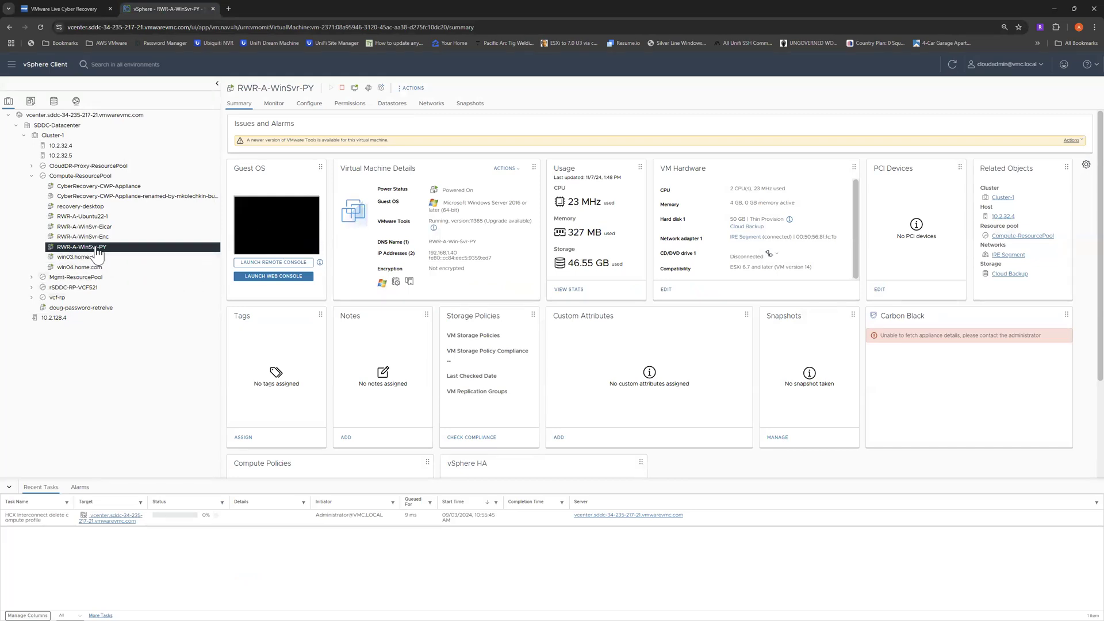
{"action": "left_click", "coordinate": [70, 7]}
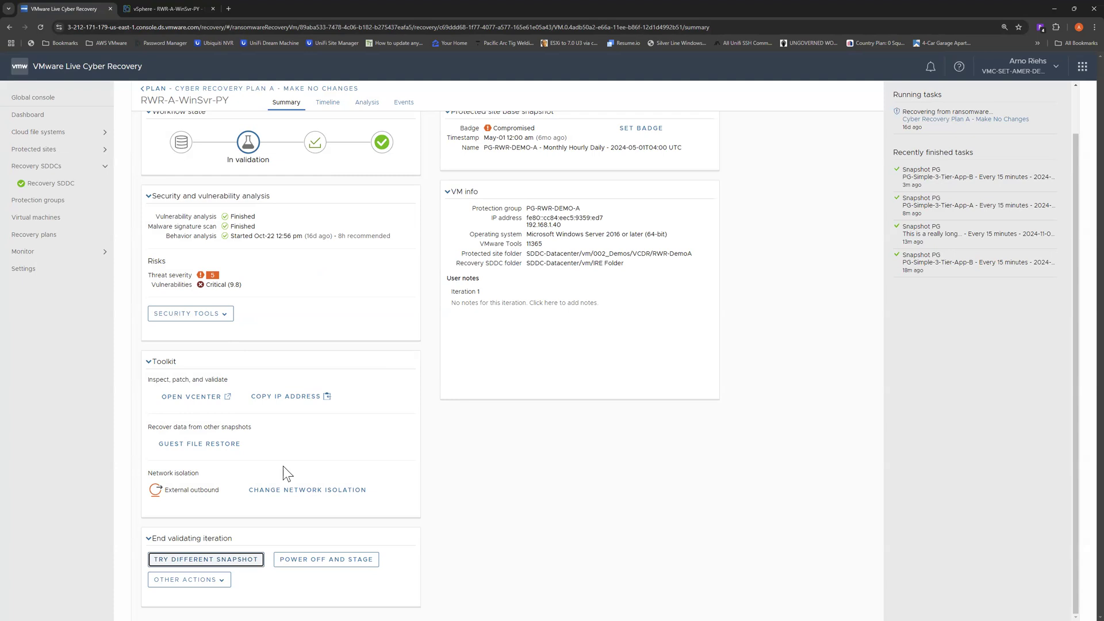
{"action": "left_click", "coordinate": [266, 489]}
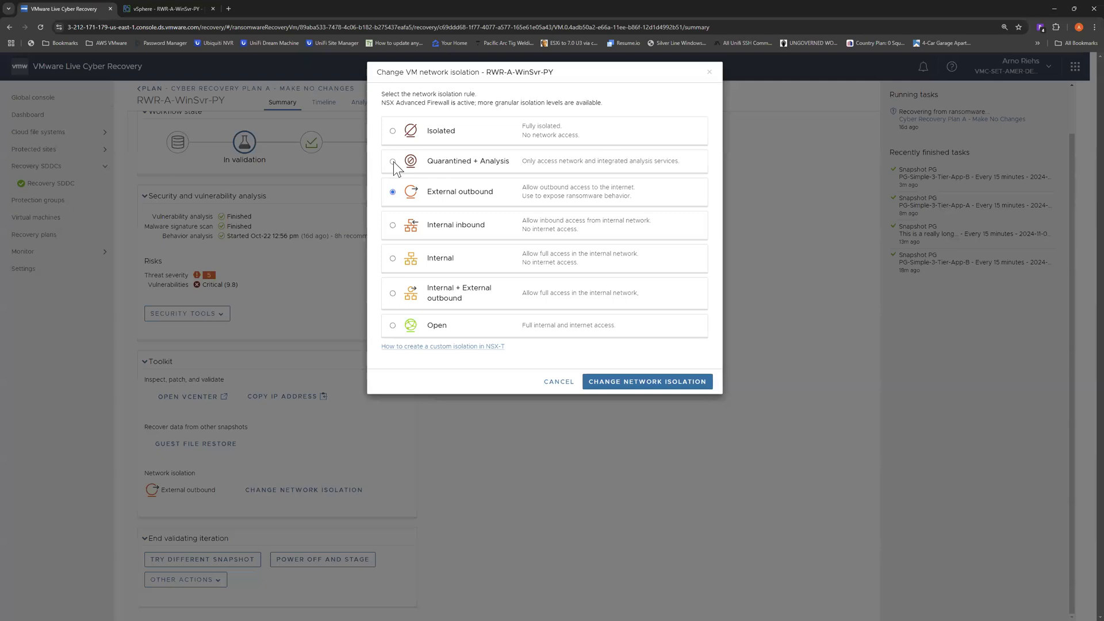
{"action": "left_click", "coordinate": [393, 161]}
{"action": "left_click", "coordinate": [635, 384]}
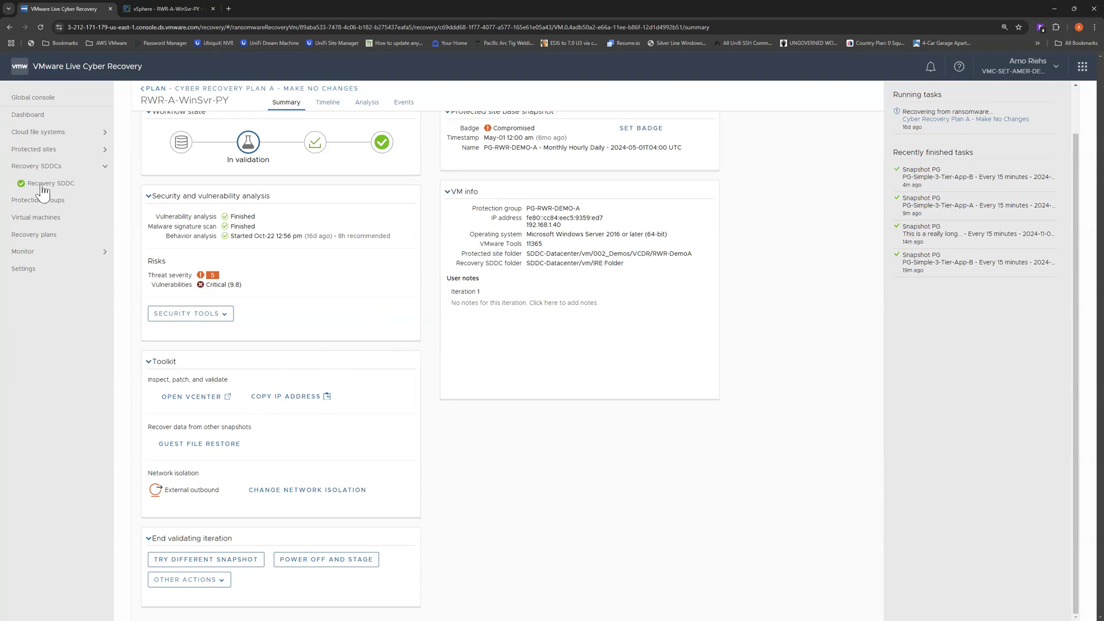
Dismiss the alert banner on the dashboard and reposition the site topology diagram
{"action": "left_click", "coordinate": [30, 116]}
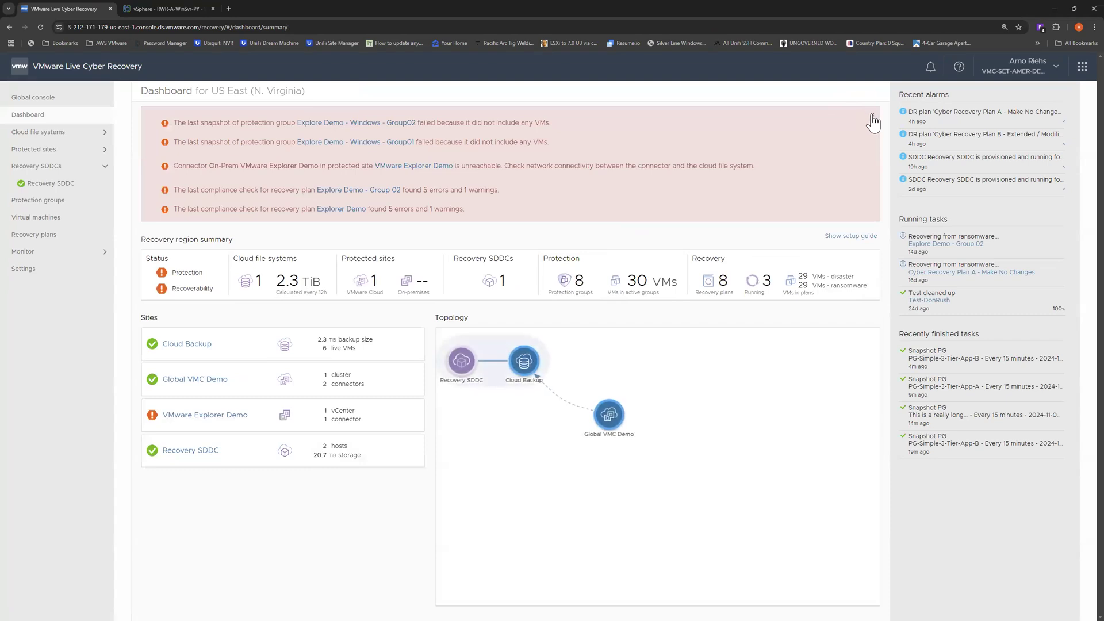
{"action": "left_click", "coordinate": [872, 115]}
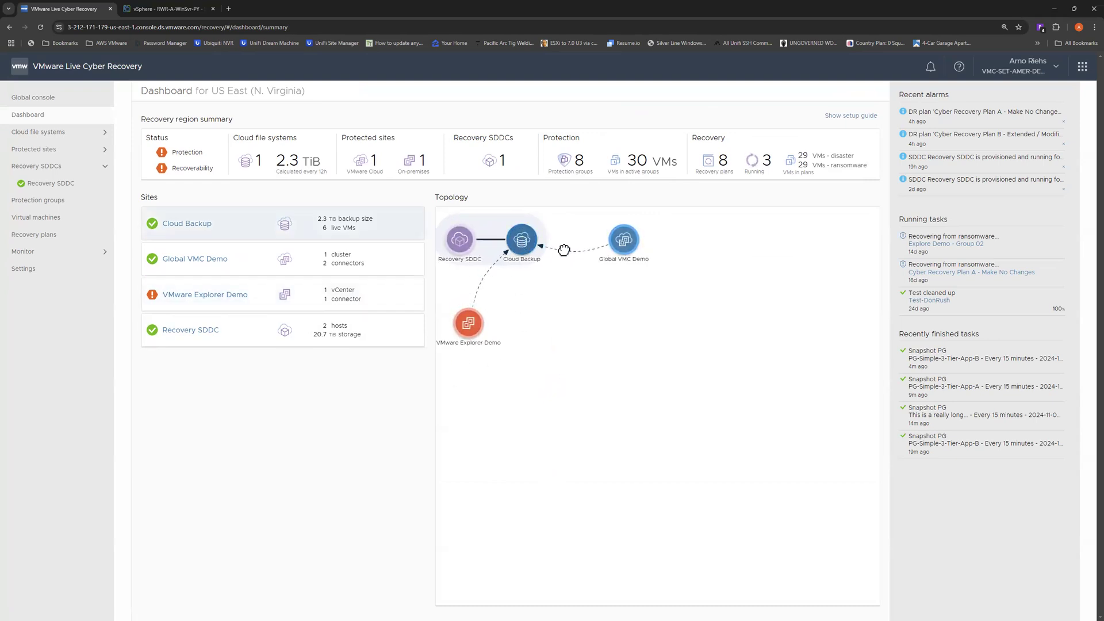
{"action": "left_click_drag", "start_coordinate": [567, 246], "coordinate": [612, 261]}
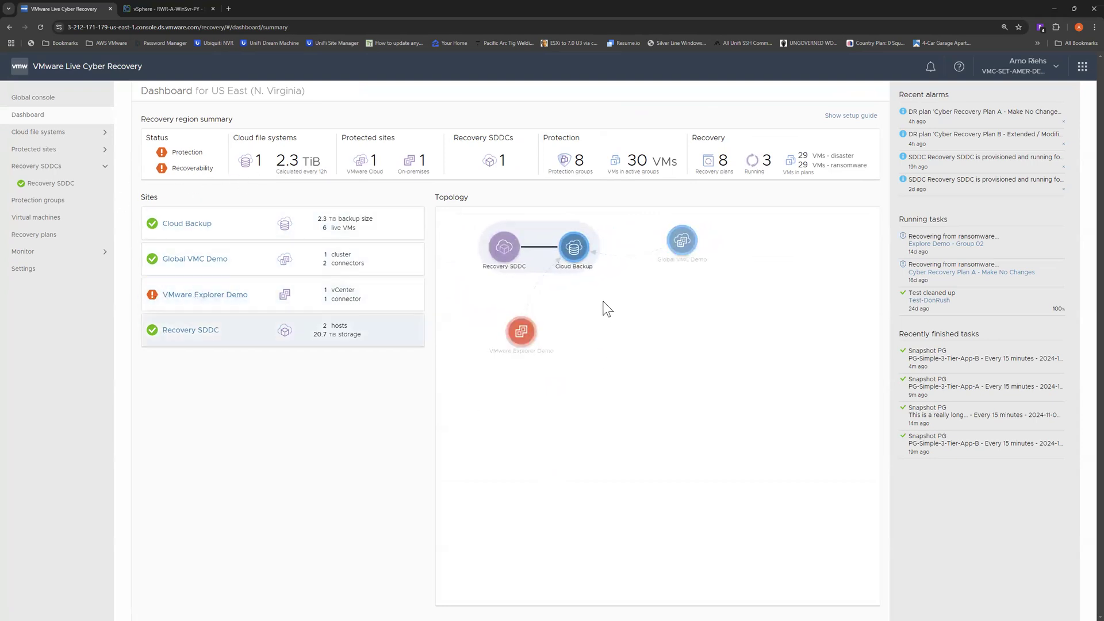
View the Cloud Backup file system summary and the Recovery SDDC details
{"action": "left_click", "coordinate": [49, 134]}
{"action": "left_click", "coordinate": [46, 151]}
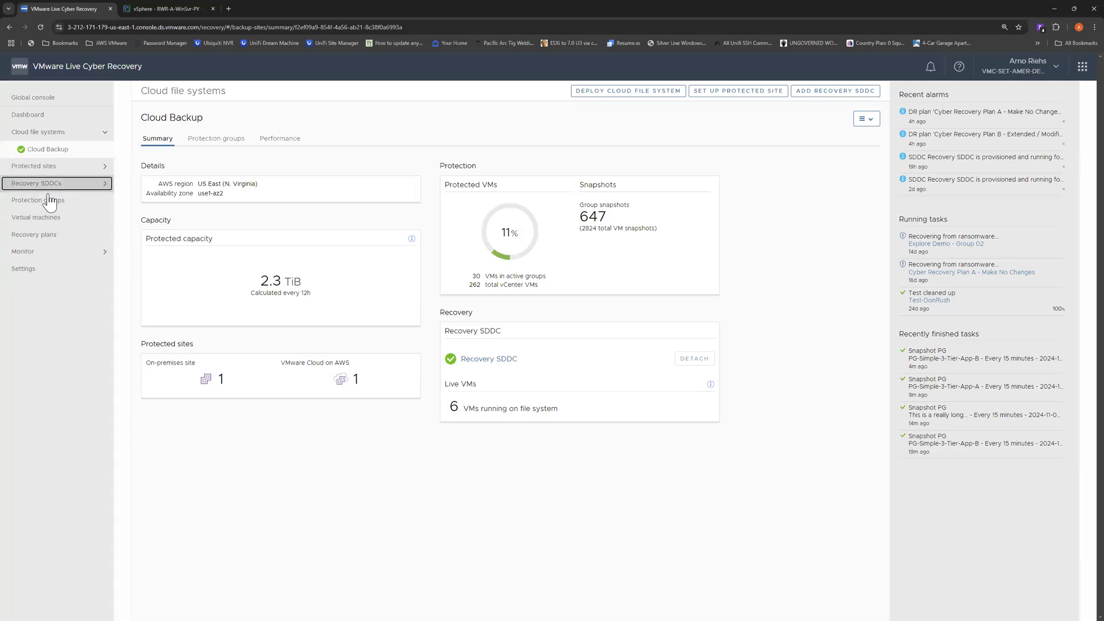
{"action": "left_click", "coordinate": [51, 201]}
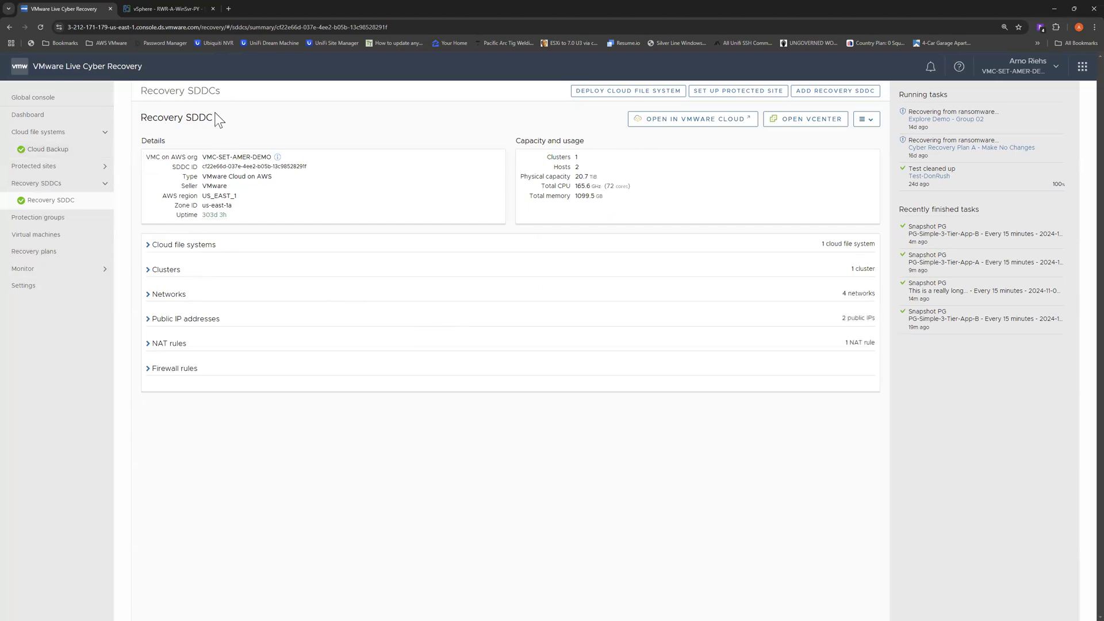
Switch to the vSphere Client and look over its navigation options and the inventory of VMs in the recovery SDDC
{"action": "left_click", "coordinate": [167, 8]}
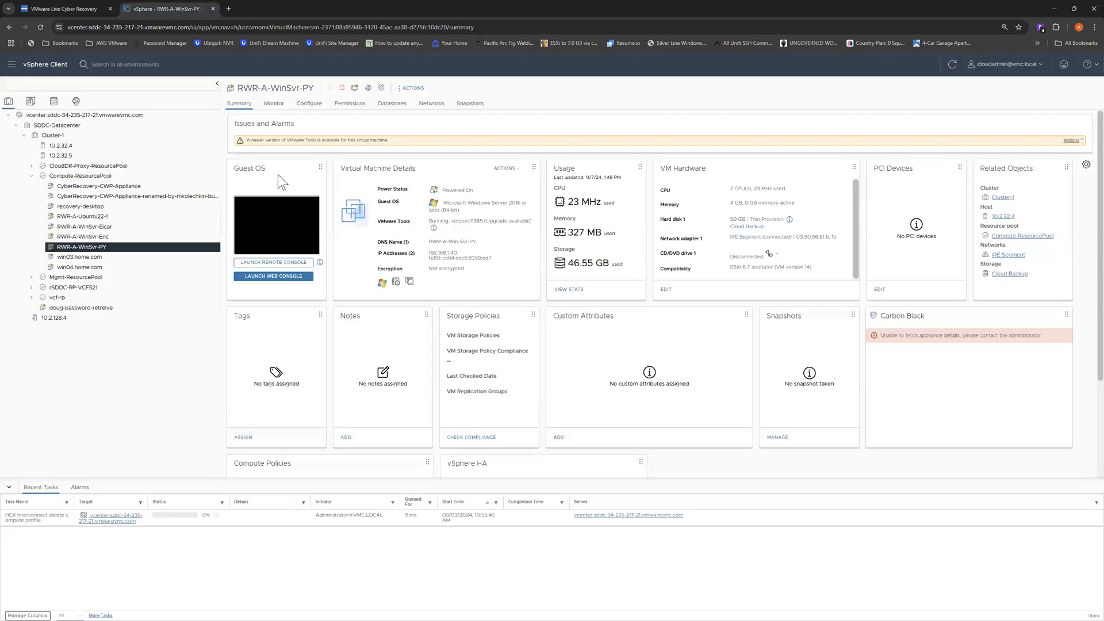
{"action": "left_click", "coordinate": [11, 65]}
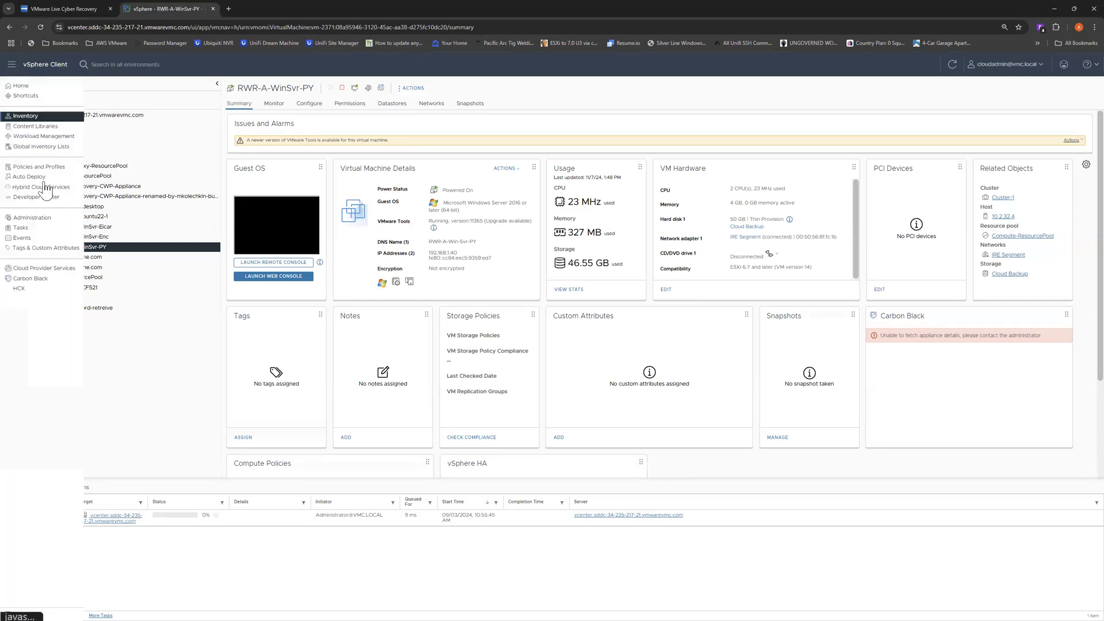
{"action": "left_click", "coordinate": [167, 345]}
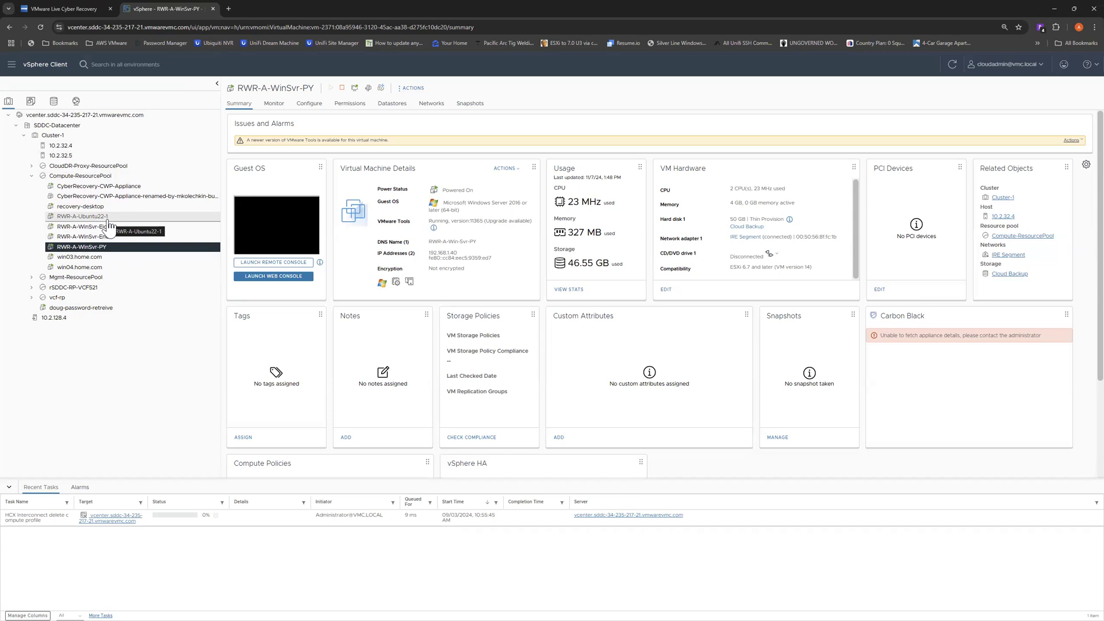
Switch back to VMware Live Cyber Recovery and open the RWR-A-WinSvr-PY recovery details from Cyber Recovery Plan A - Make No Changes
{"action": "left_click", "coordinate": [62, 9]}
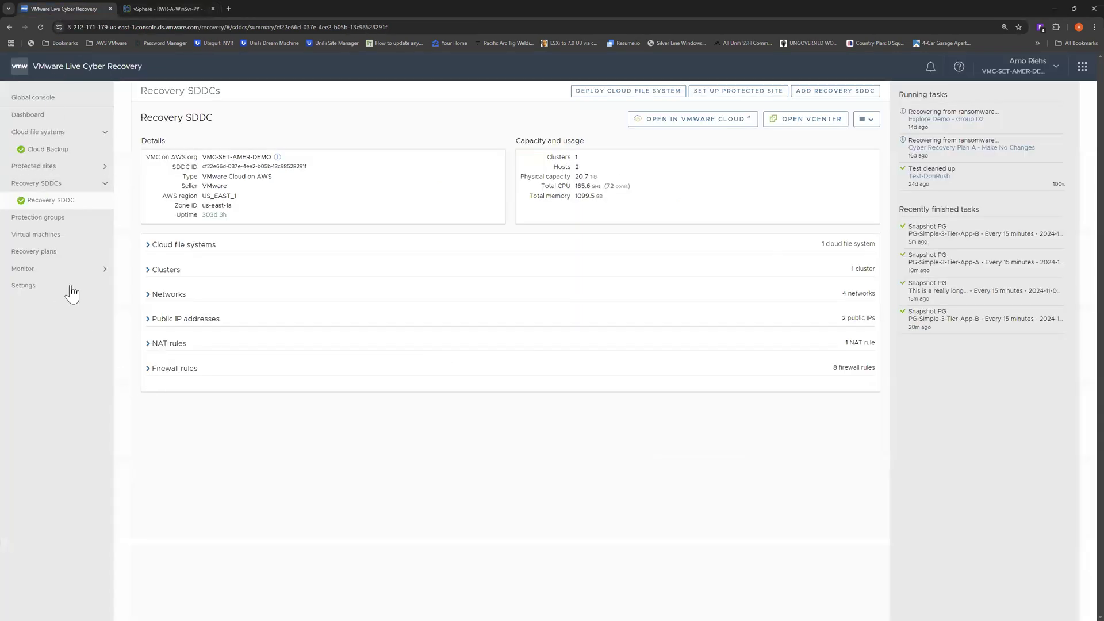
{"action": "left_click", "coordinate": [46, 252]}
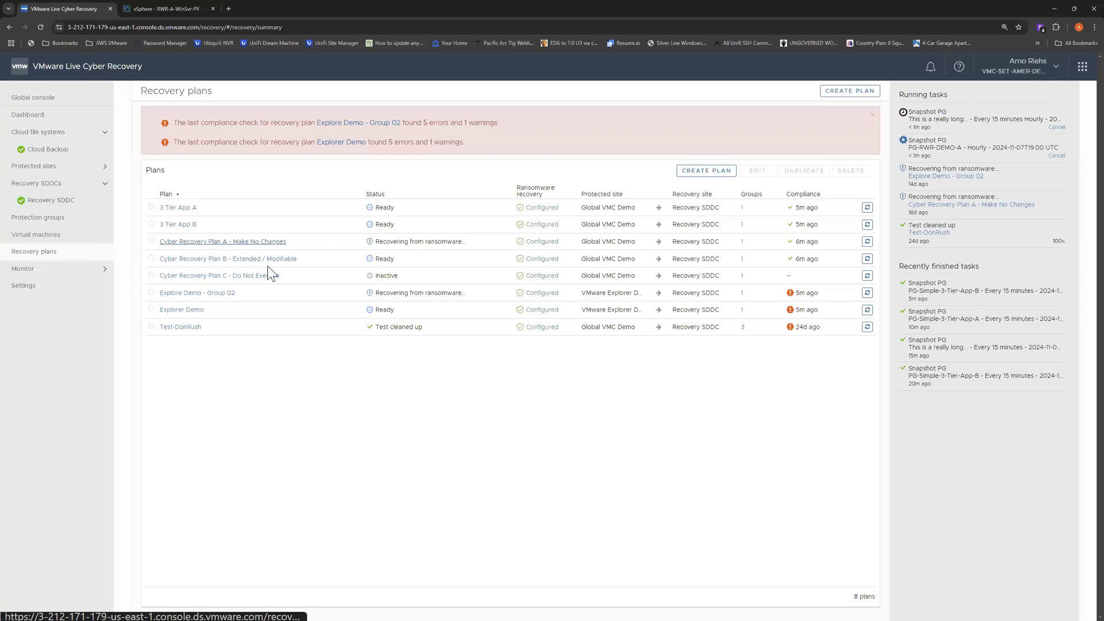
{"action": "left_click", "coordinate": [230, 242]}
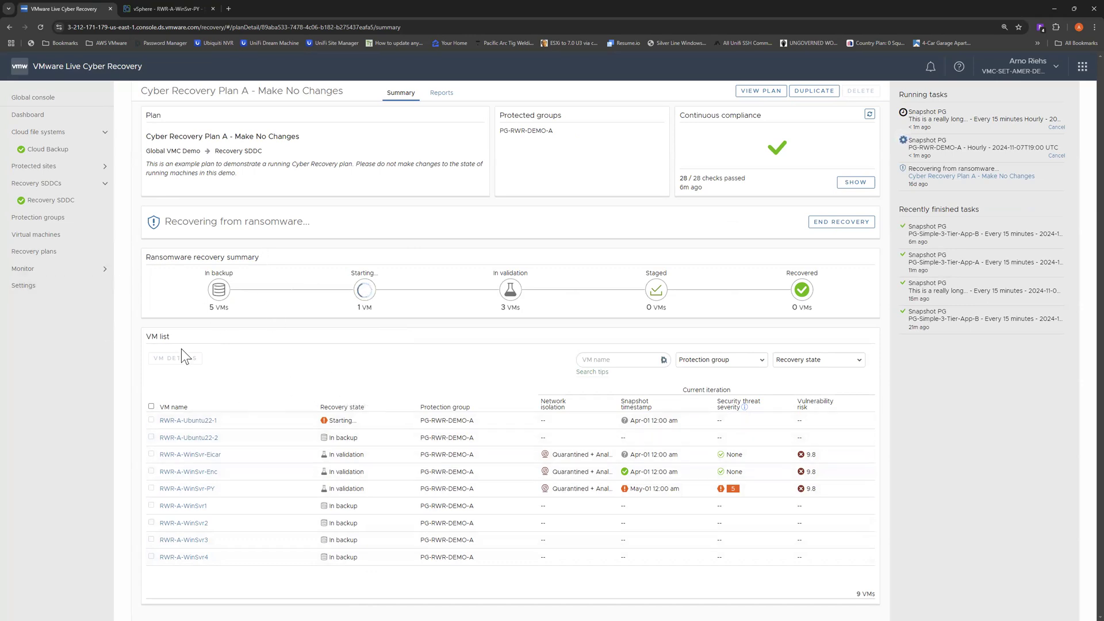
{"action": "left_click", "coordinate": [199, 489]}
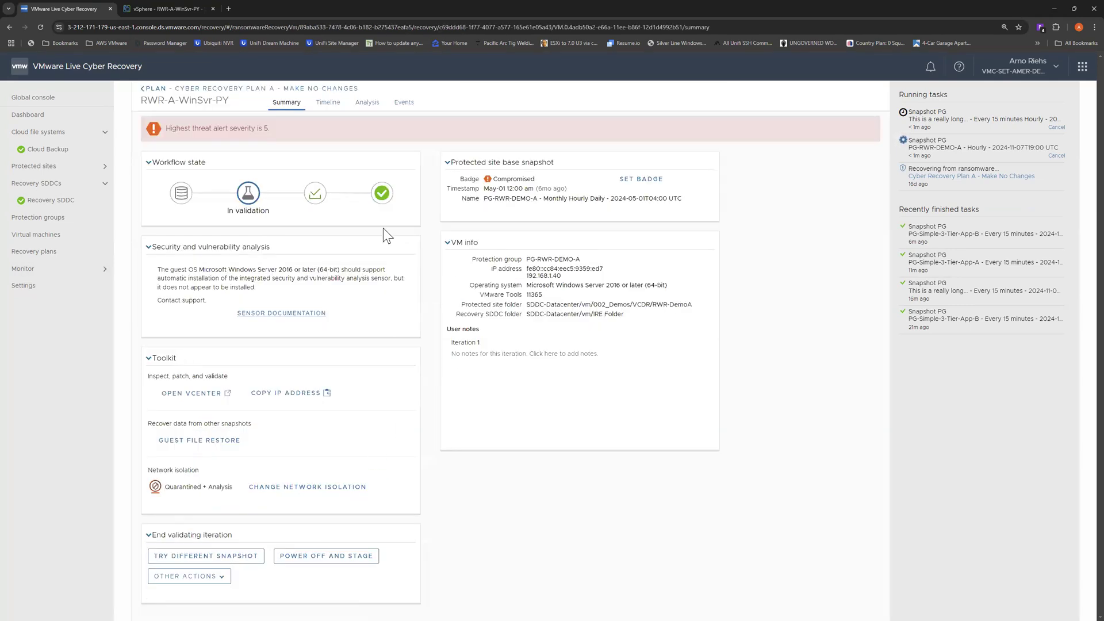